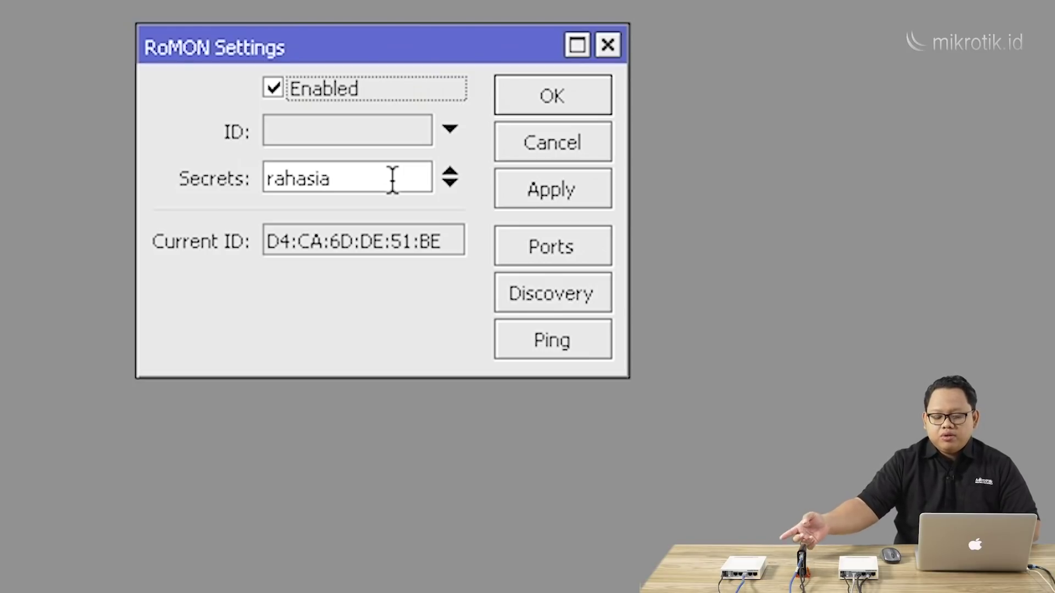
# Run a RoMON discovery to view the reachable routers, and close the discovery and RoMON settings windows.
pyautogui.moveTo(395, 42); pyautogui.dragTo(382, 22)
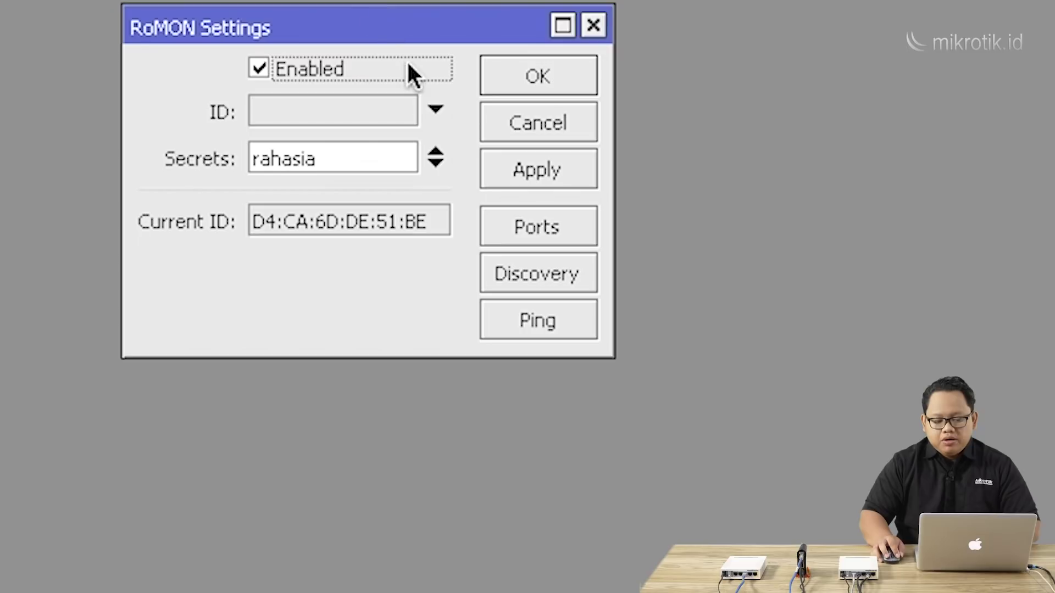
pyautogui.click(551, 275)
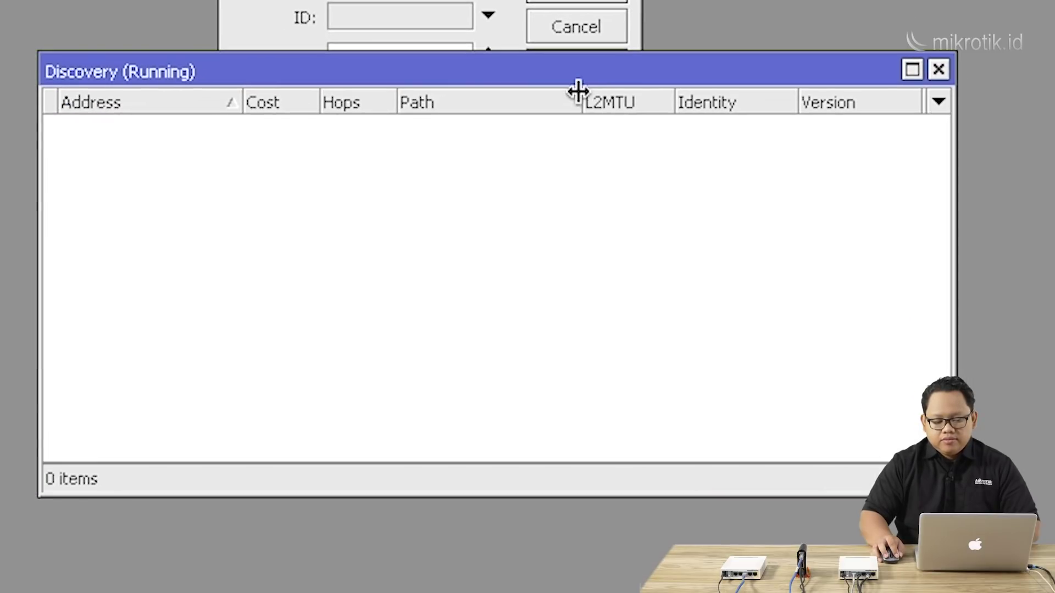
pyautogui.moveTo(582, 71); pyautogui.dragTo(593, 242)
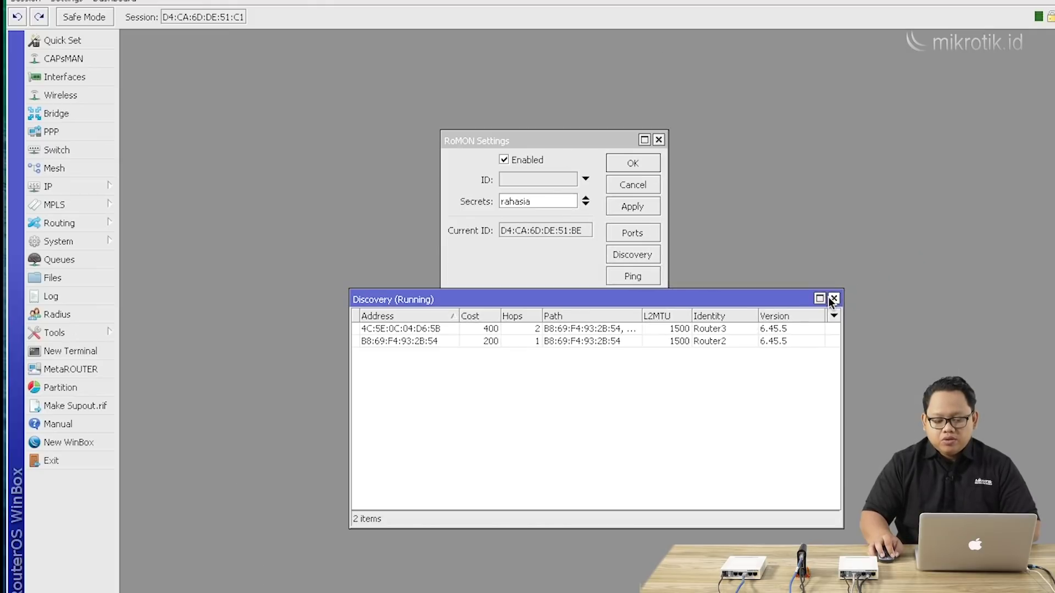
pyautogui.click(949, 238)
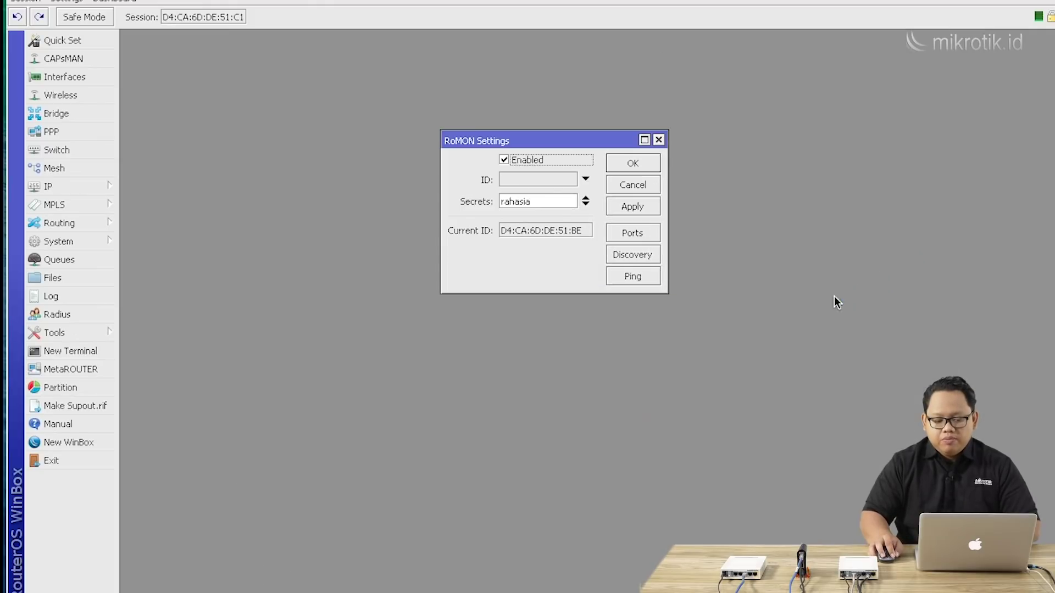
pyautogui.click(658, 140)
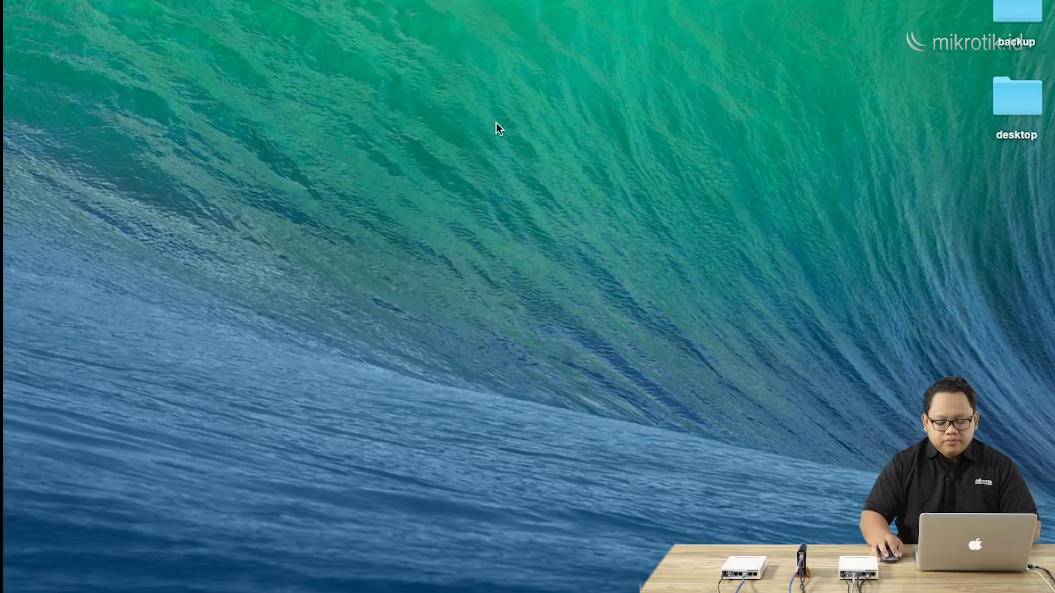
# Launch a new WinBox login window from the desktop.
pyautogui.moveTo(632, 582)
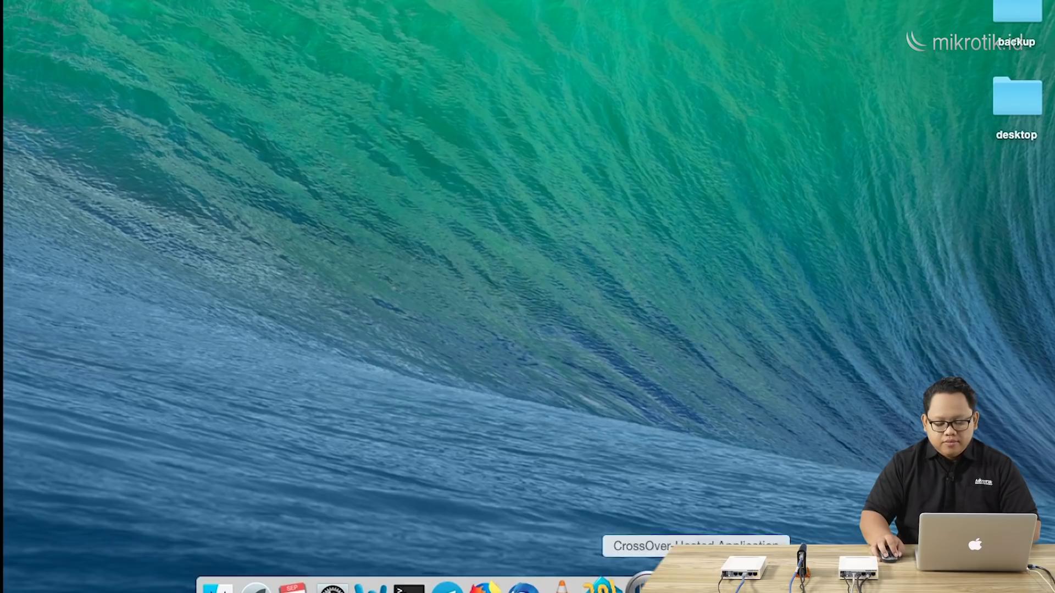
pyautogui.rightClick(829, 582)
pyautogui.click(829, 486)
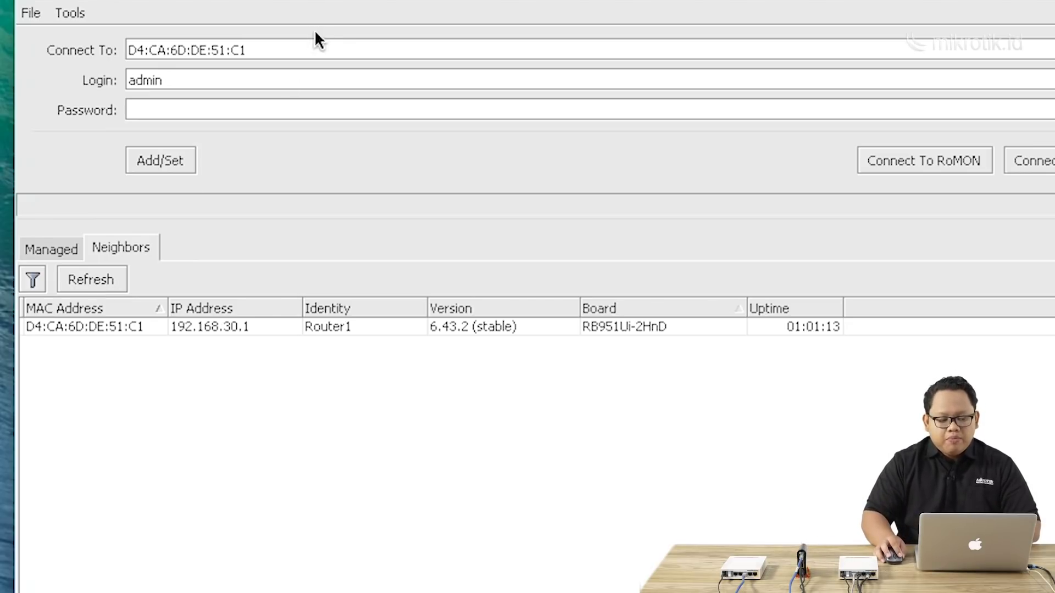
# Try 10.1.1.2 as the WinBox connection address with the admin login.
pyautogui.tripleClick(309, 48)
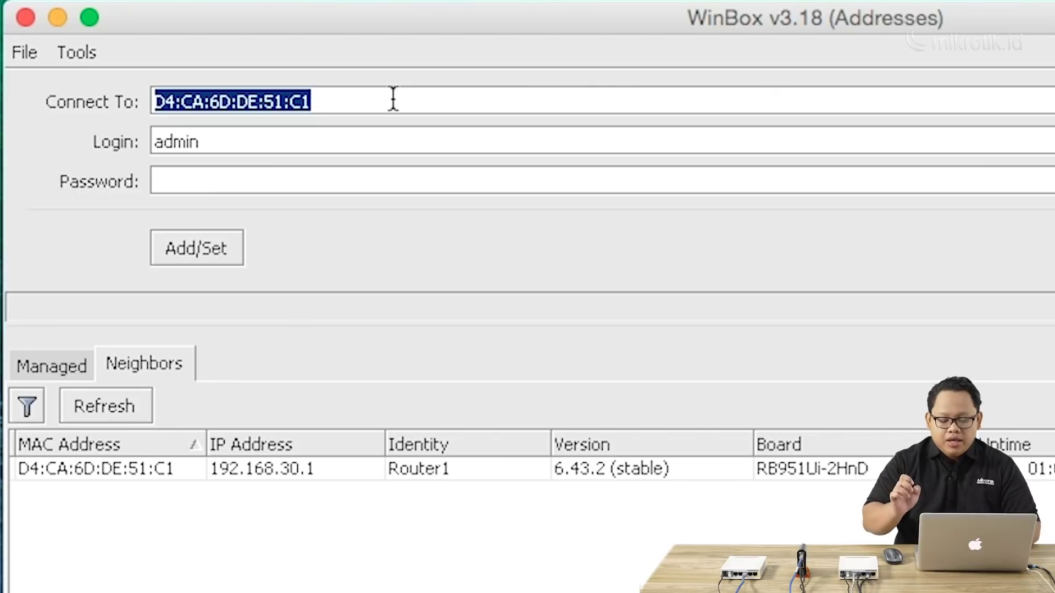
pyautogui.write('10.1.1.2')
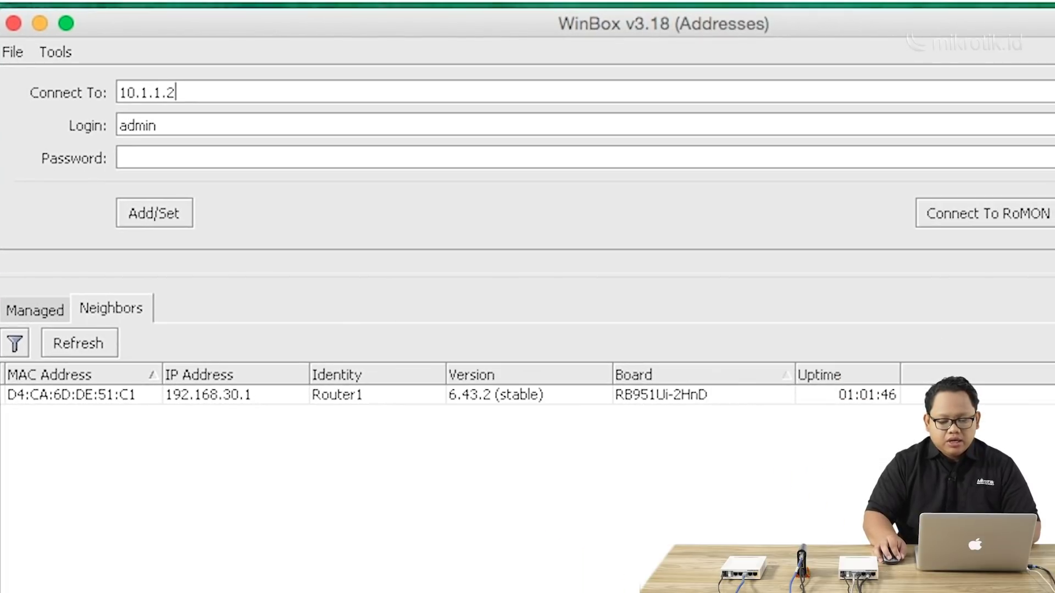
pyautogui.press('Return')
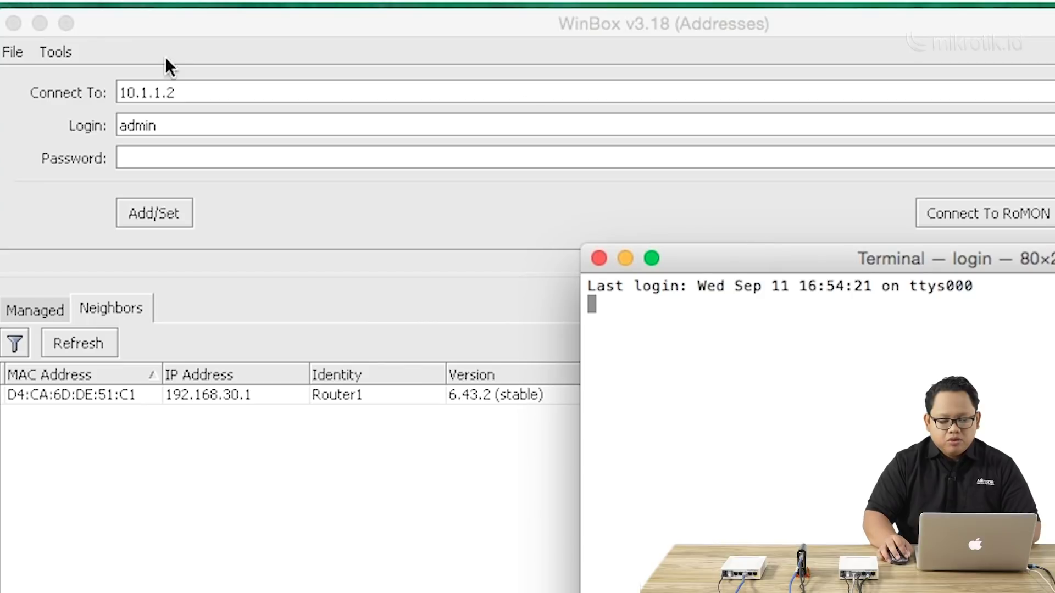
# Switch to Terminal, ping 172.16.1.2, stop the ping after several requests and close the Terminal window.
pyautogui.click(40, 23)
pyautogui.moveTo(701, 259); pyautogui.dragTo(351, 129)
pyautogui.write('ping ')
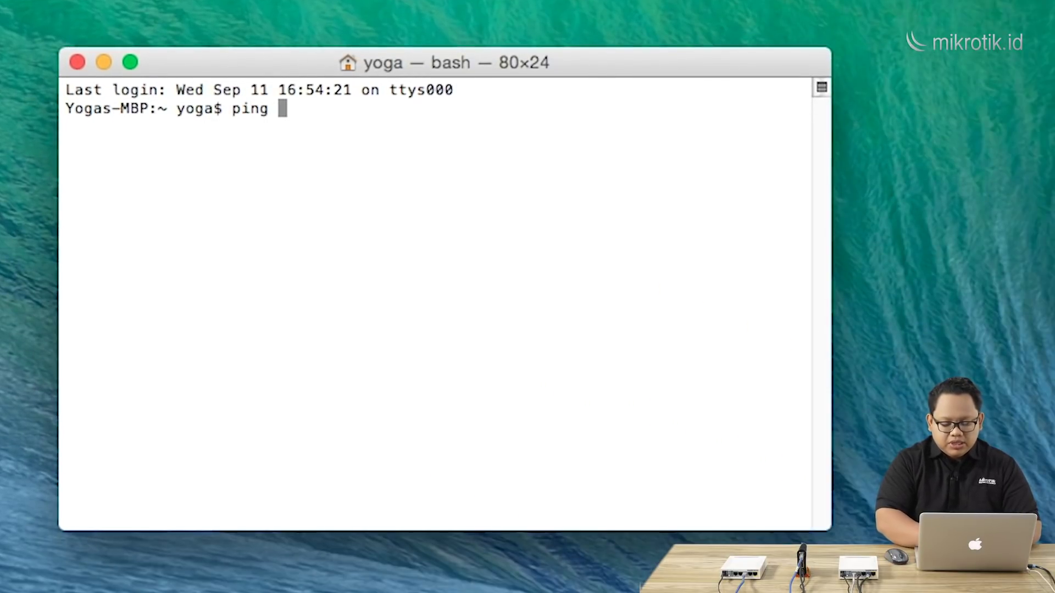
pyautogui.write('17')
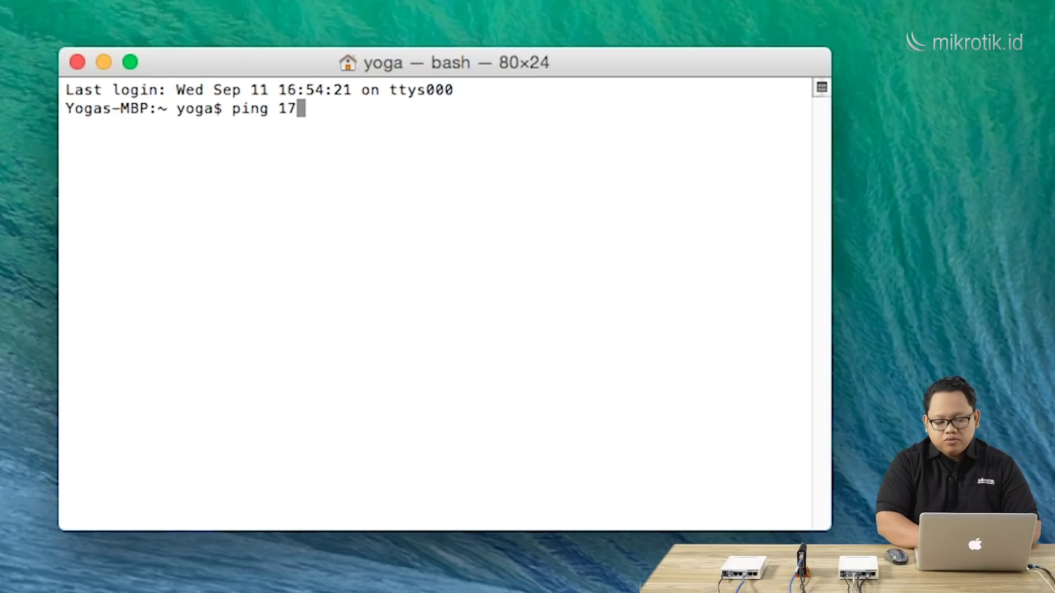
pyautogui.write('2.16.1')
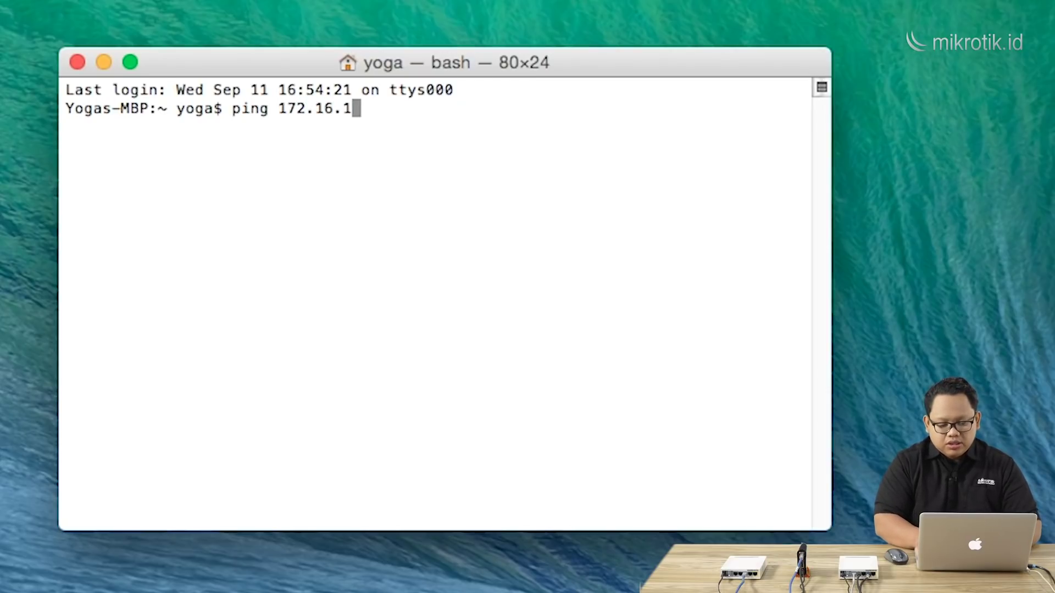
pyautogui.write('.2')
pyautogui.press('Return')
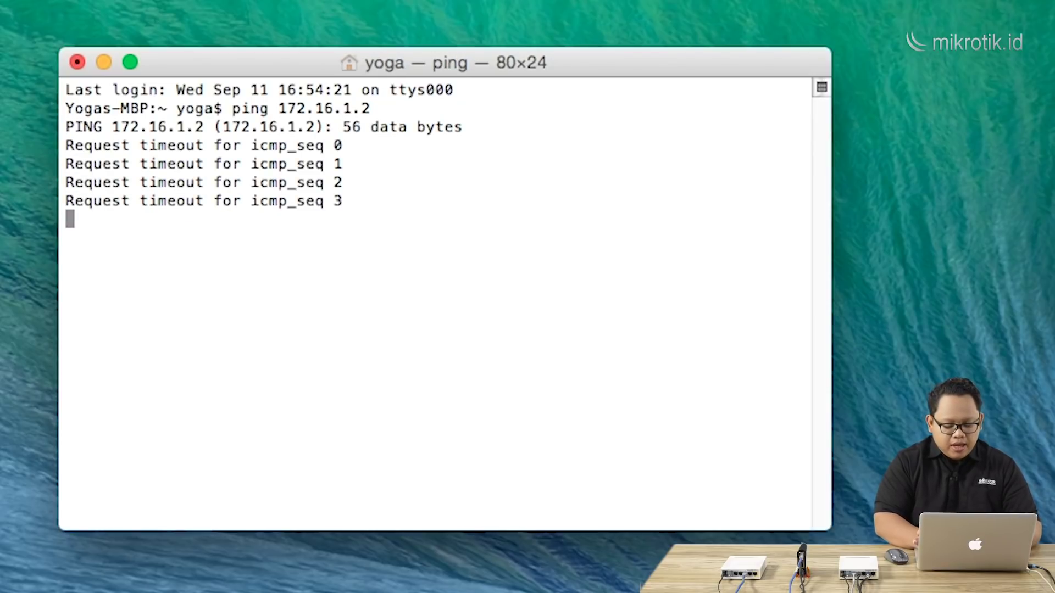
pyautogui.hotkey('ctrl', 'c')
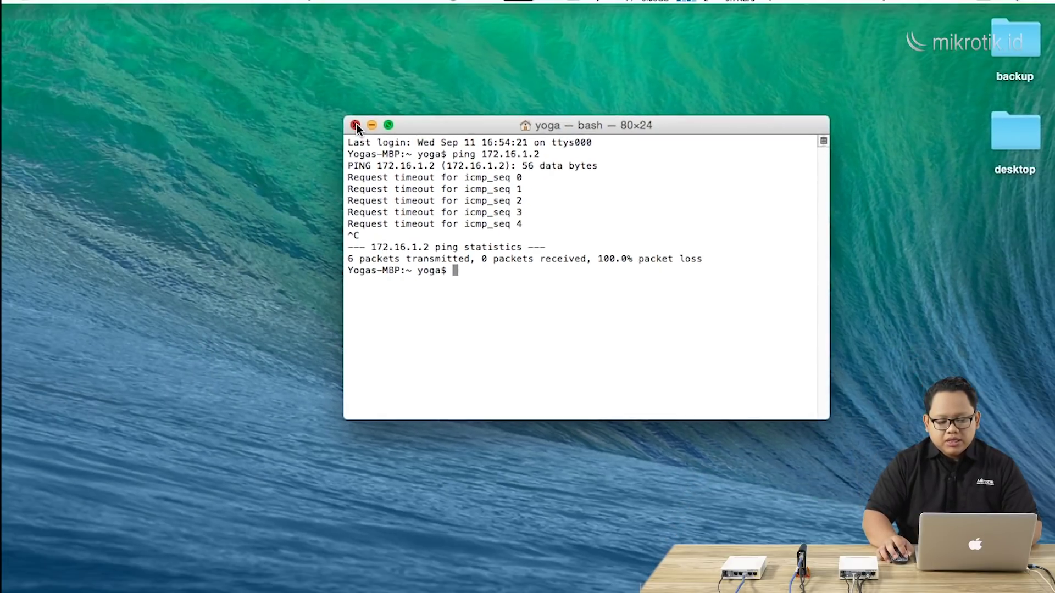
pyautogui.click(78, 62)
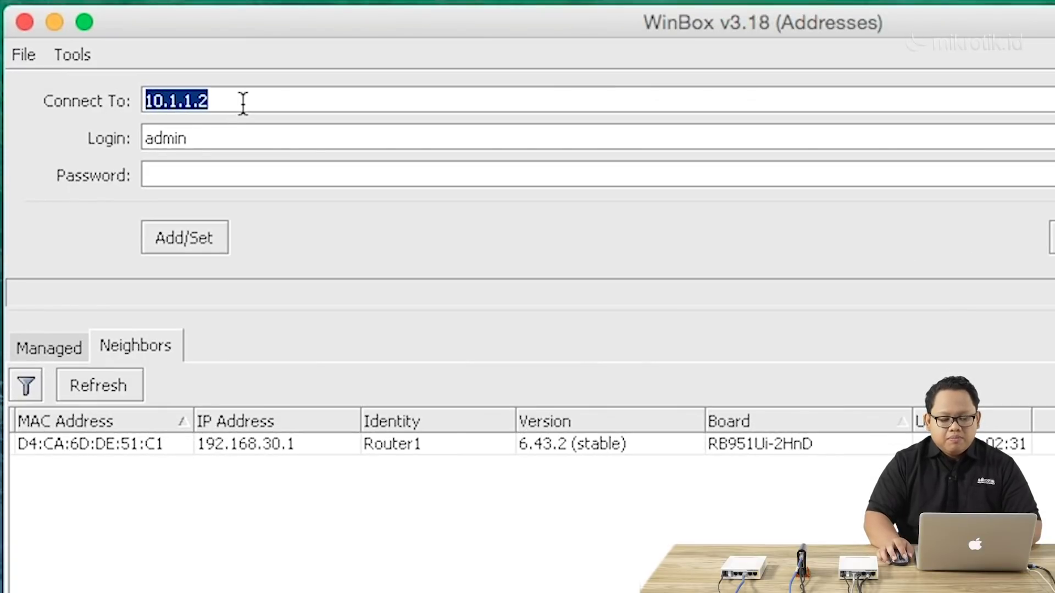
# Connect to RoMON in WinBox through Router1's MAC address and open a session on Router3 from the RoMON neighbors.
pyautogui.click(129, 445)
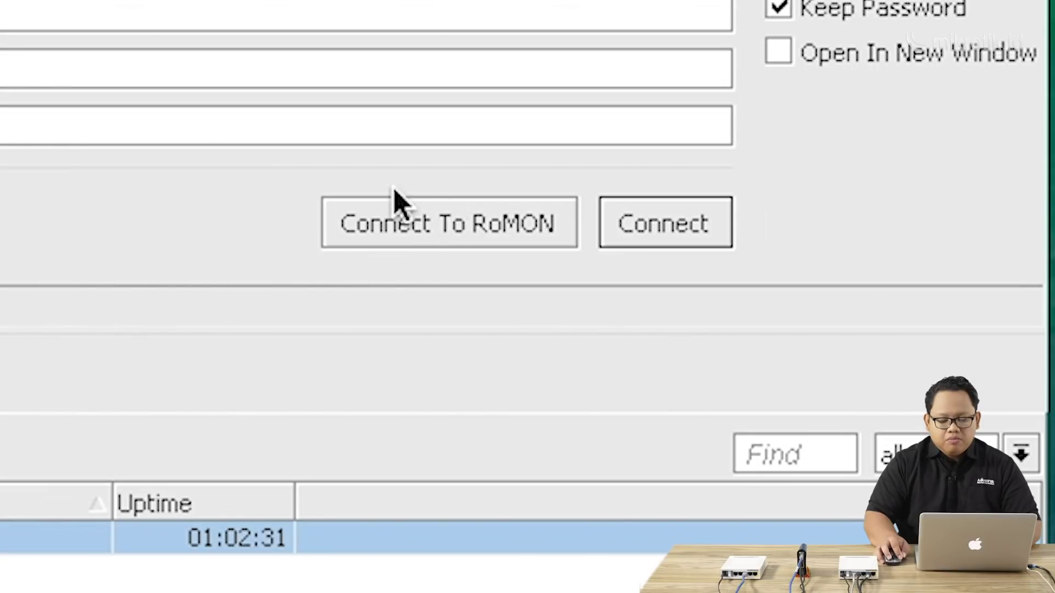
pyautogui.click(470, 241)
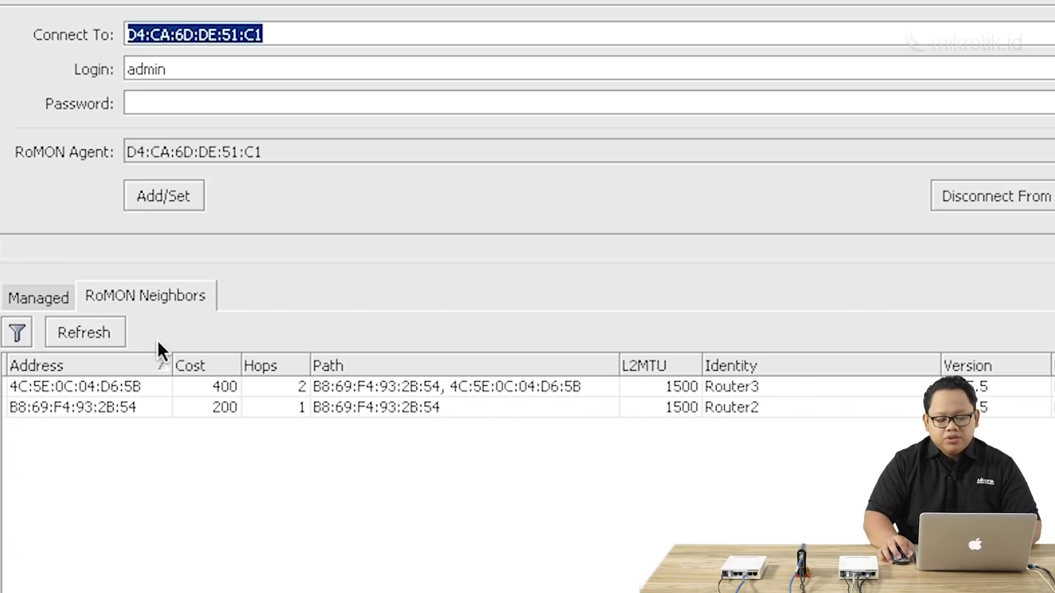
pyautogui.click(139, 381)
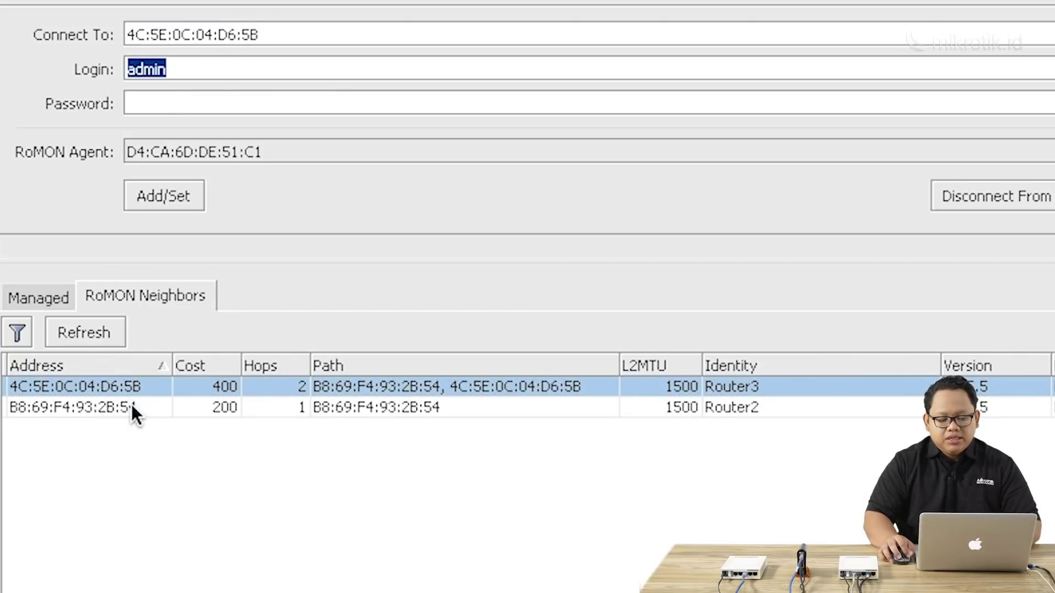
pyautogui.click(133, 405)
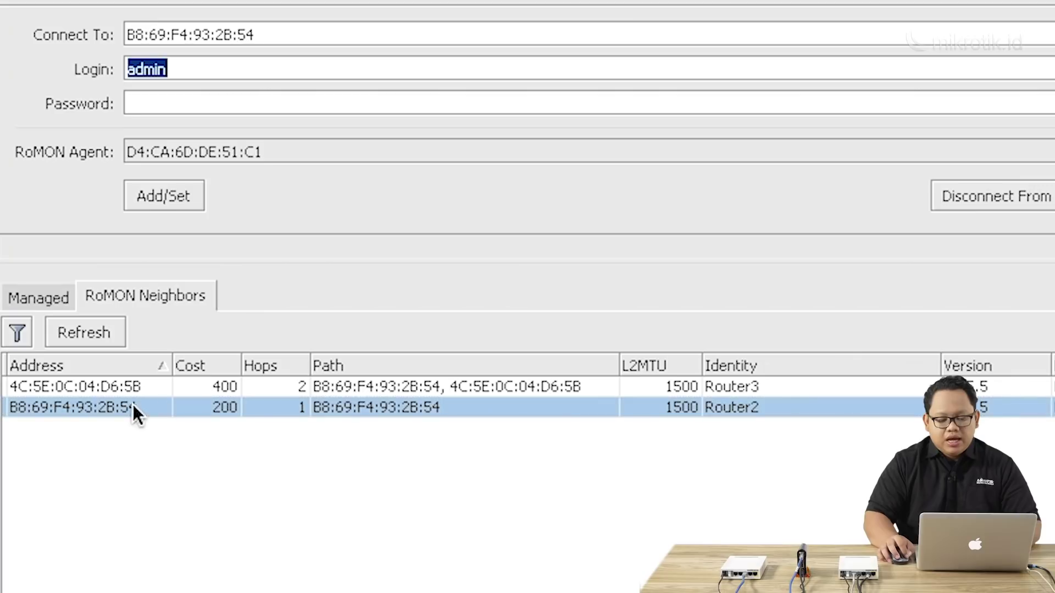
pyautogui.click(526, 385)
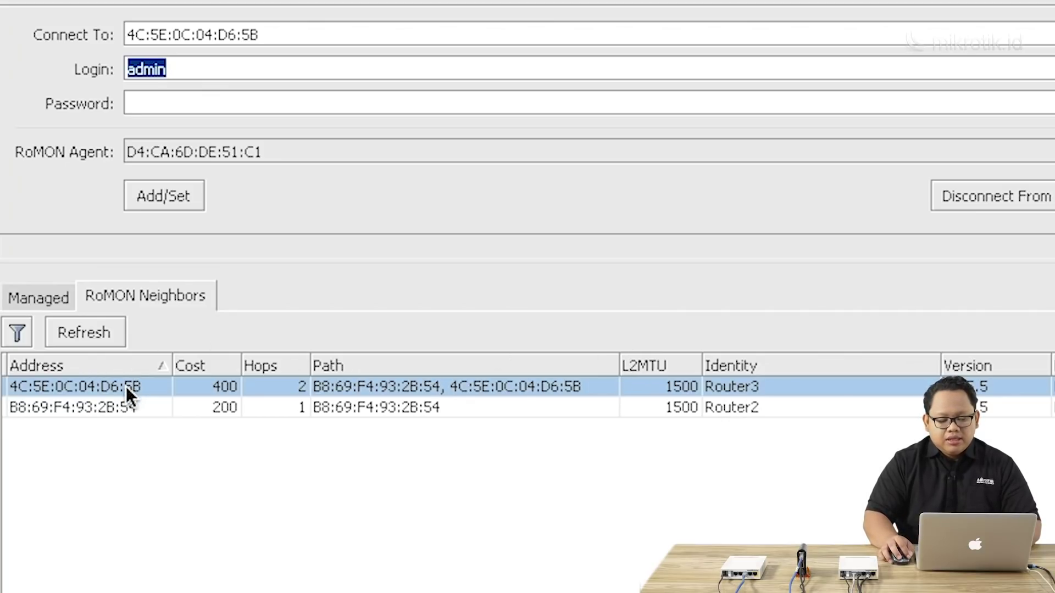
pyautogui.click(117, 408)
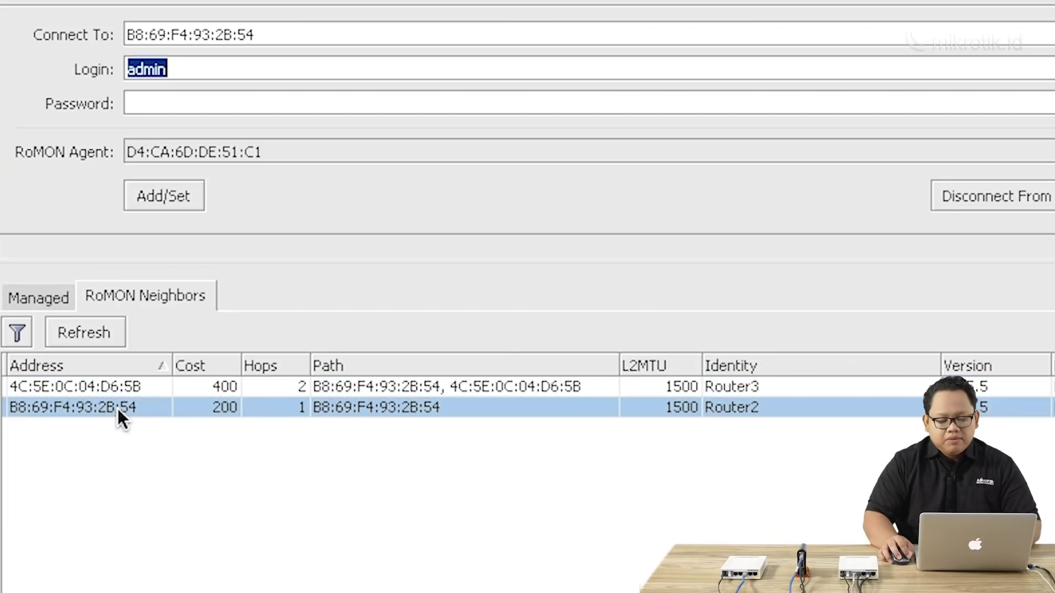
pyautogui.click(124, 385)
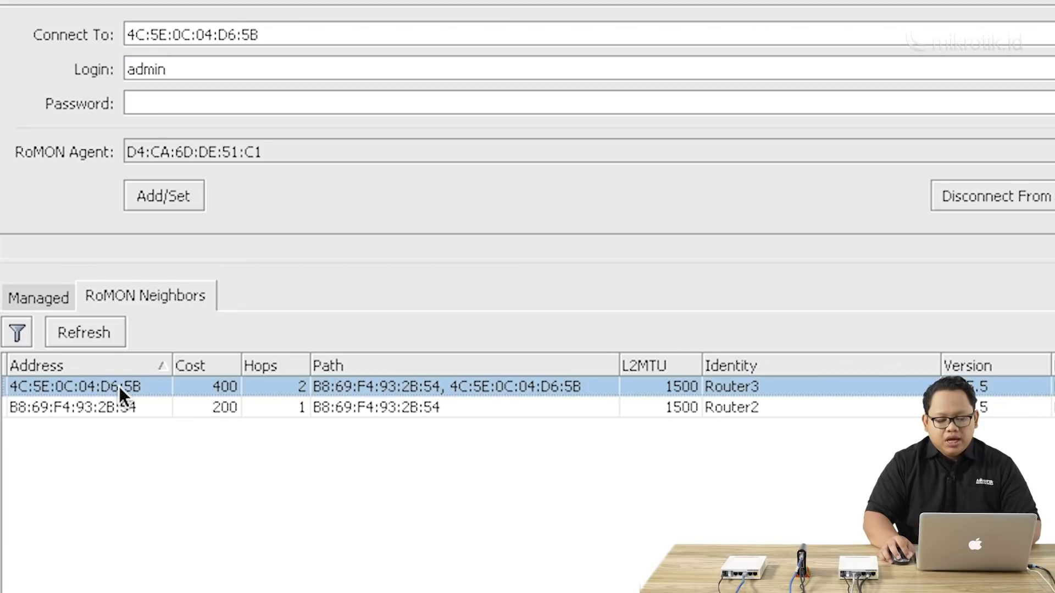
pyautogui.click(970, 206)
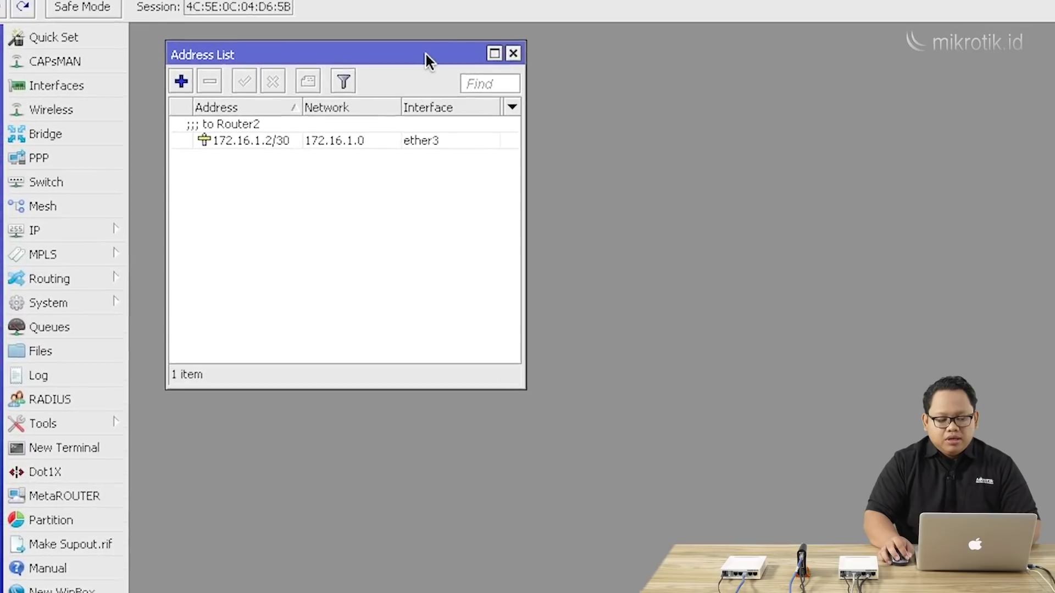
# Disable the 172.16.1.2/30 address on ether3 in Router3's address list.
pyautogui.moveTo(426, 61); pyautogui.dragTo(544, 58)
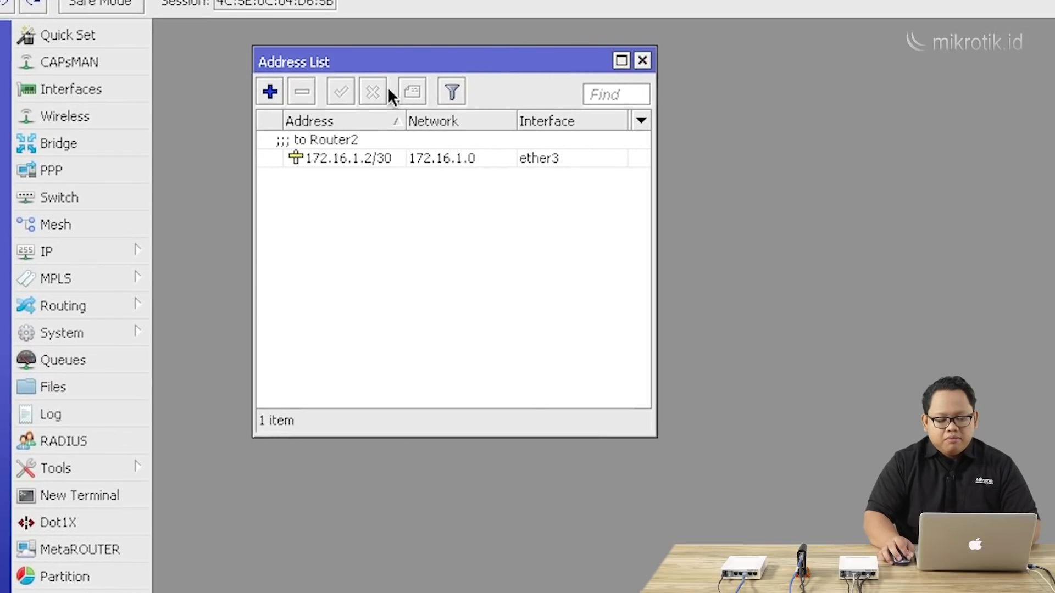
pyautogui.click(361, 159)
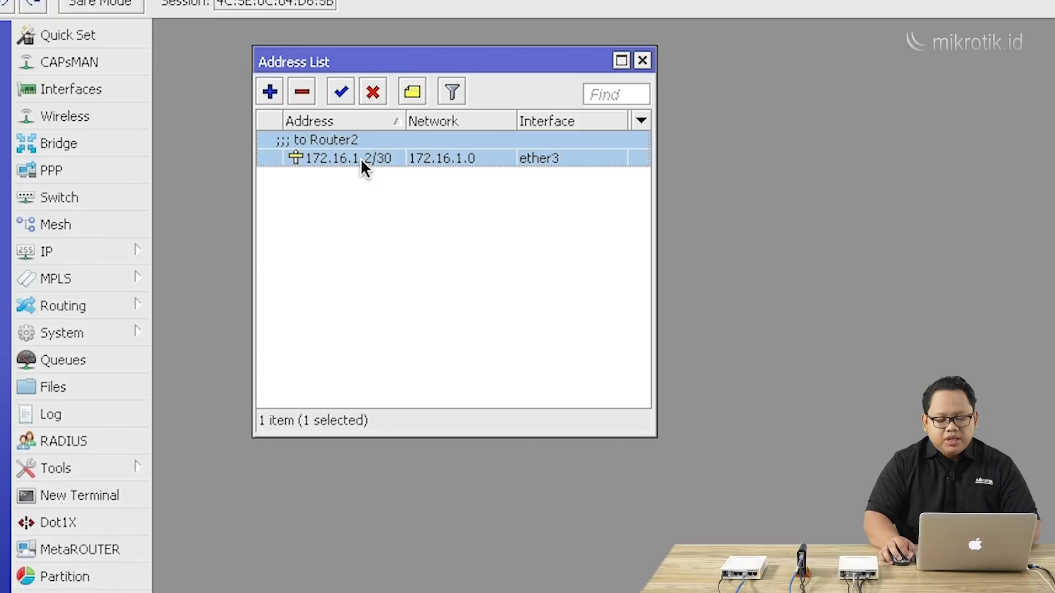
pyautogui.click(372, 93)
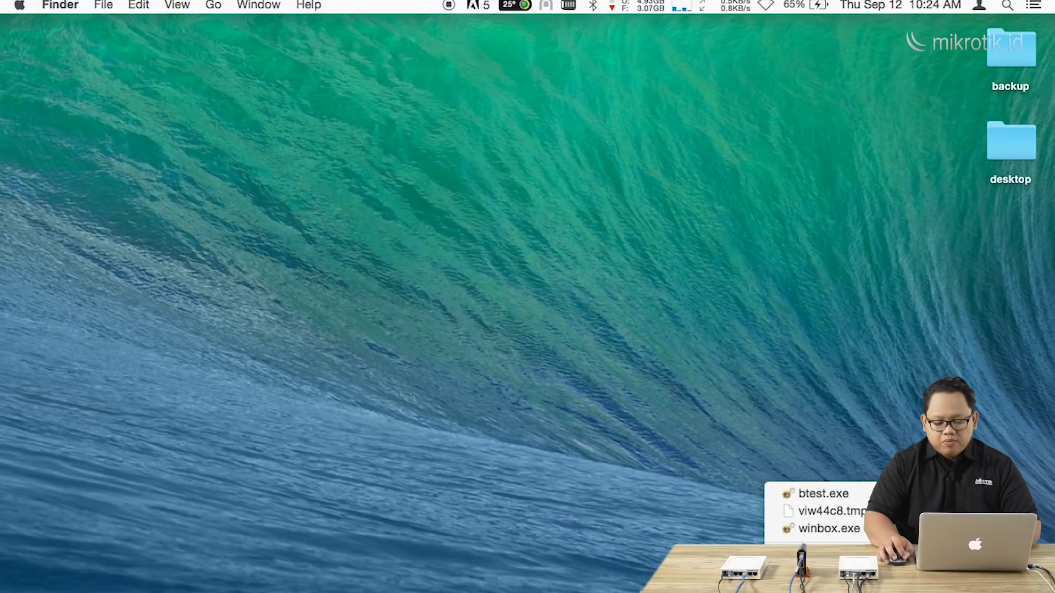
# Launch winbox.exe again and connect to RoMON through Router1 using its IP address 192.168.30.1.
pyautogui.click(813, 530)
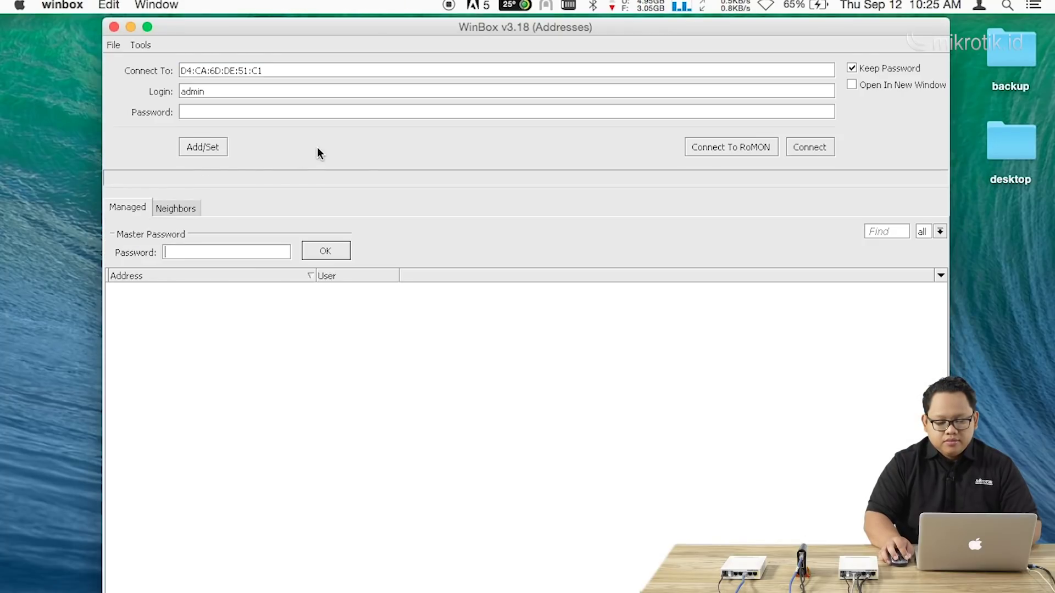
pyautogui.click(185, 203)
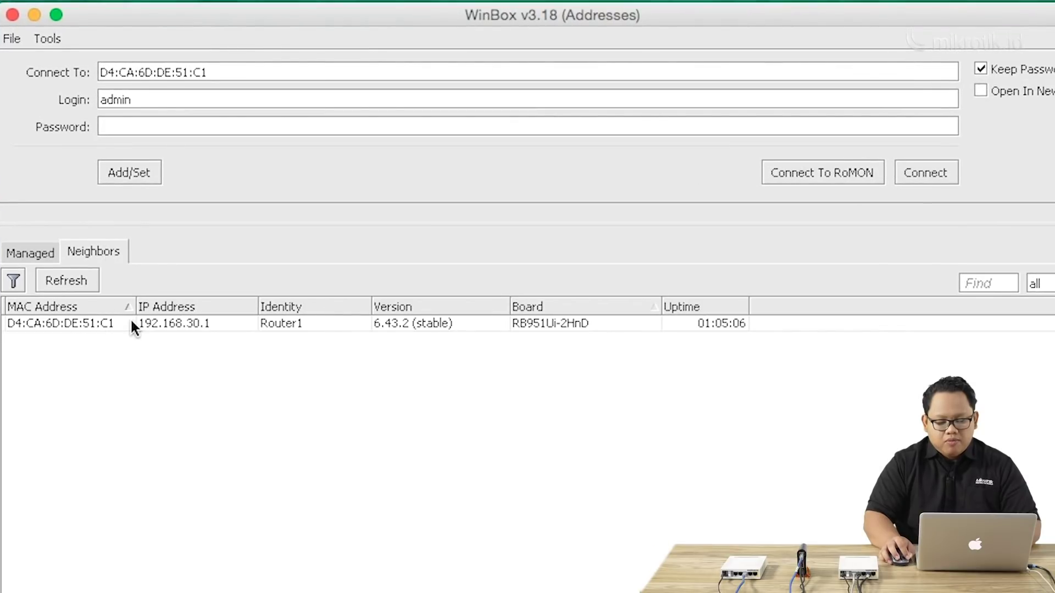
pyautogui.click(194, 324)
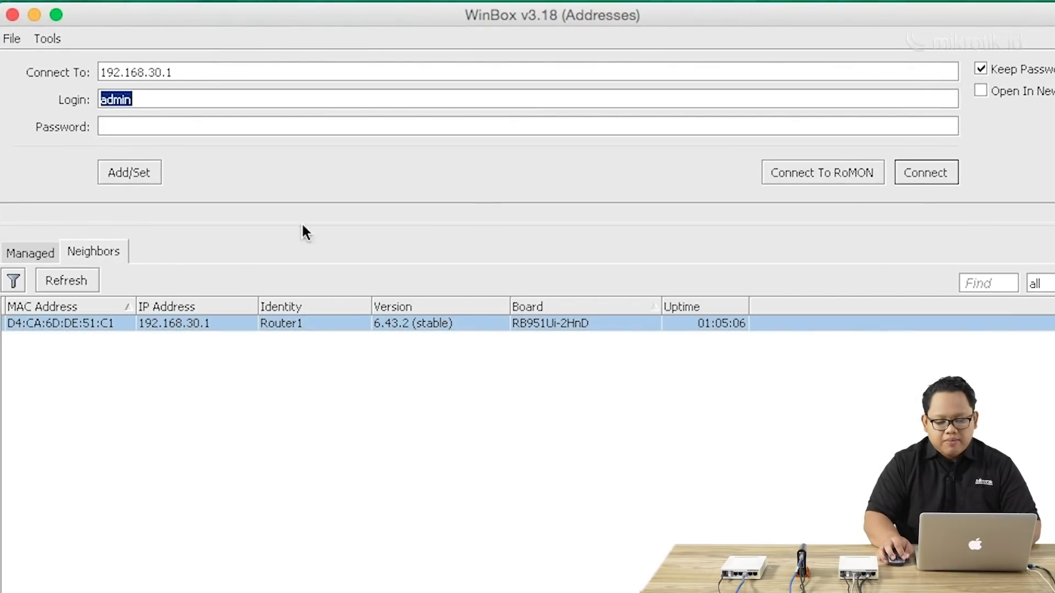
pyautogui.click(846, 174)
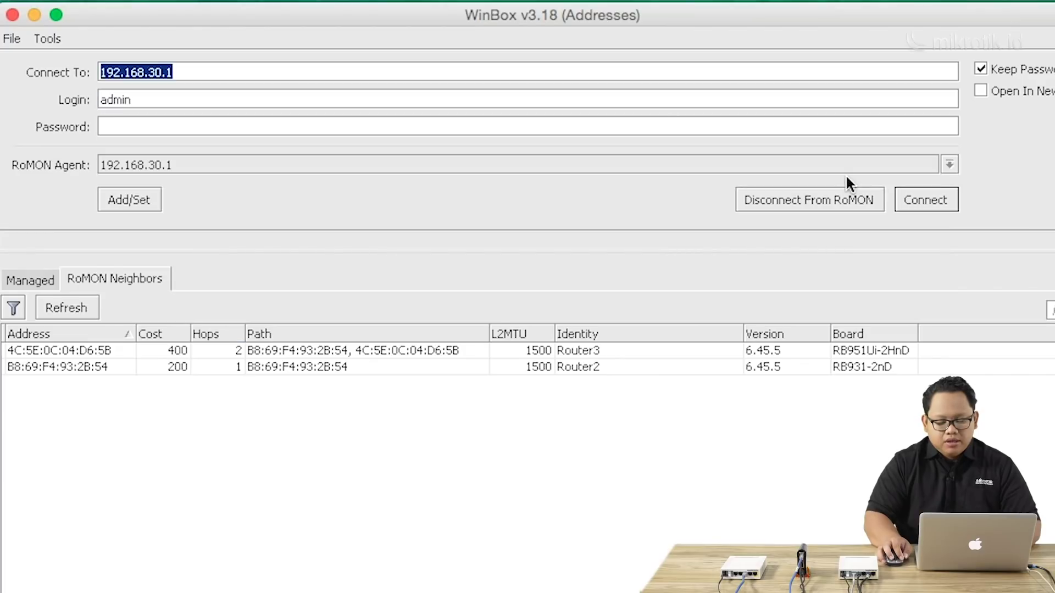
# Open a session on Router3 from the RoMON neighbors and select its 172.16.1.2/30 entry in the address list.
pyautogui.click(87, 350)
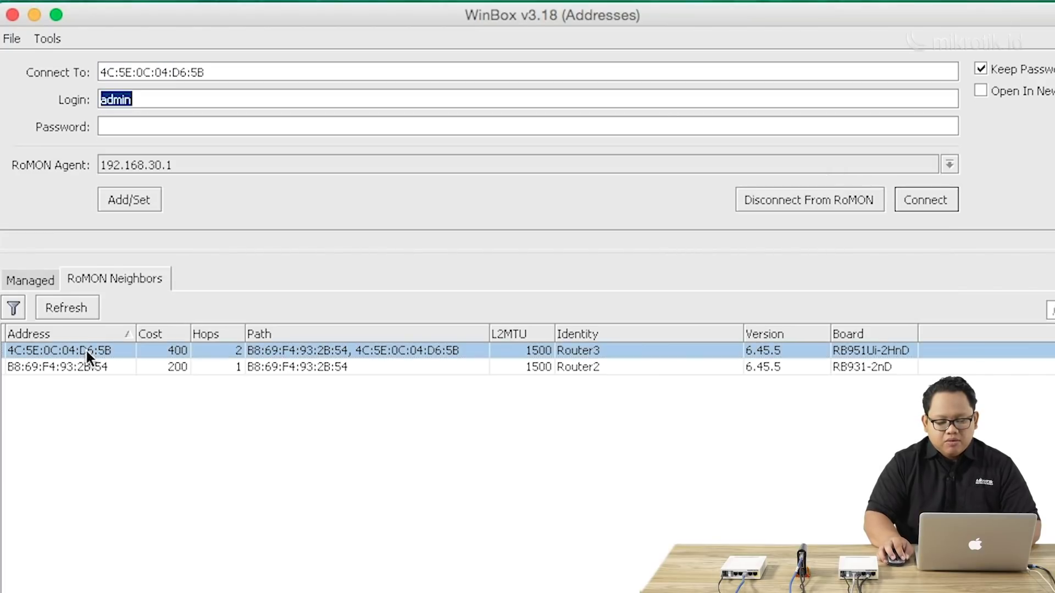
pyautogui.click(920, 202)
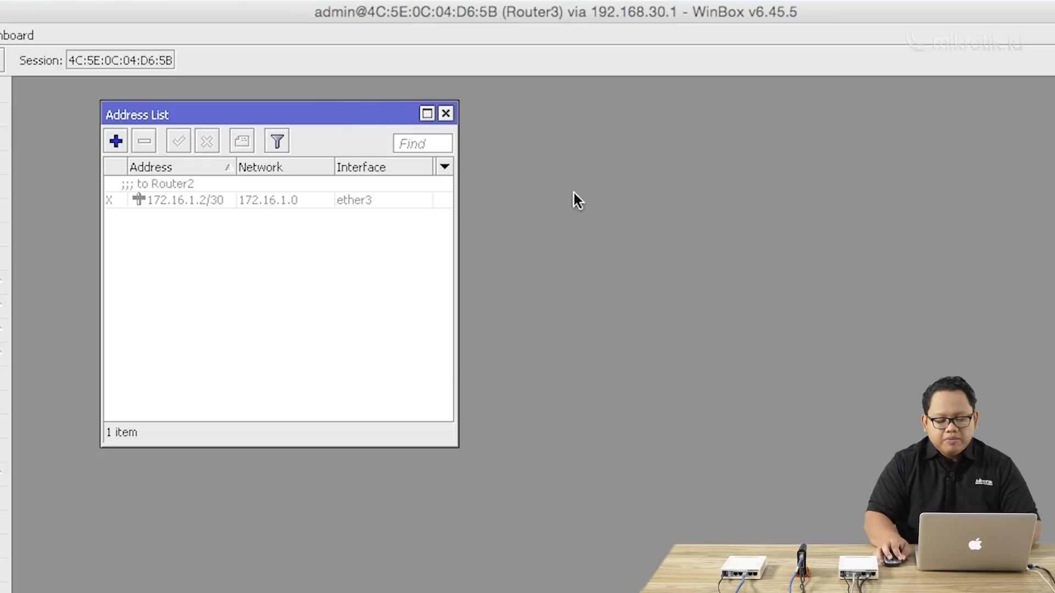
pyautogui.click(380, 203)
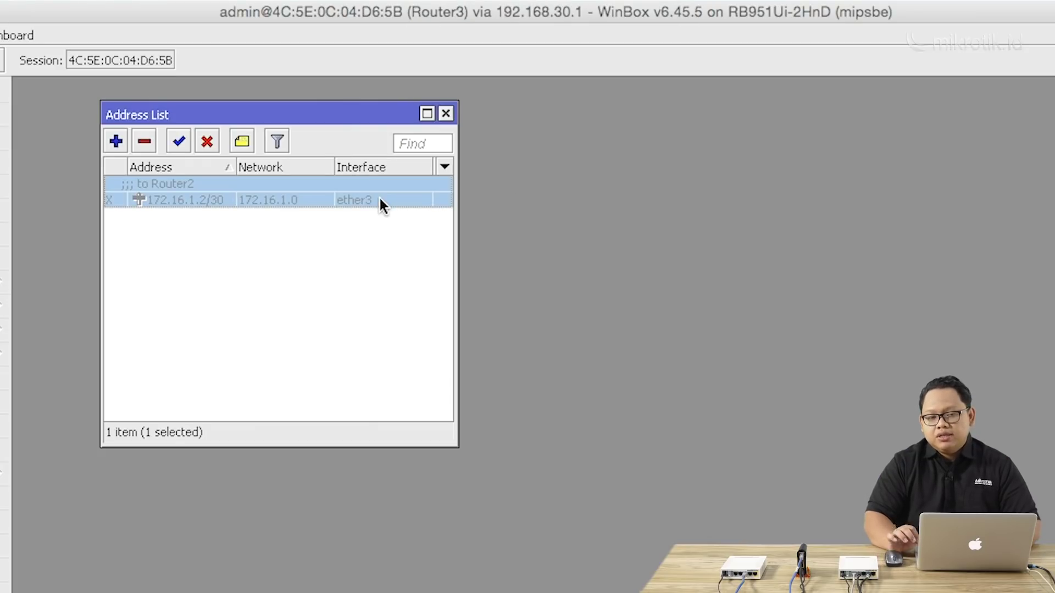
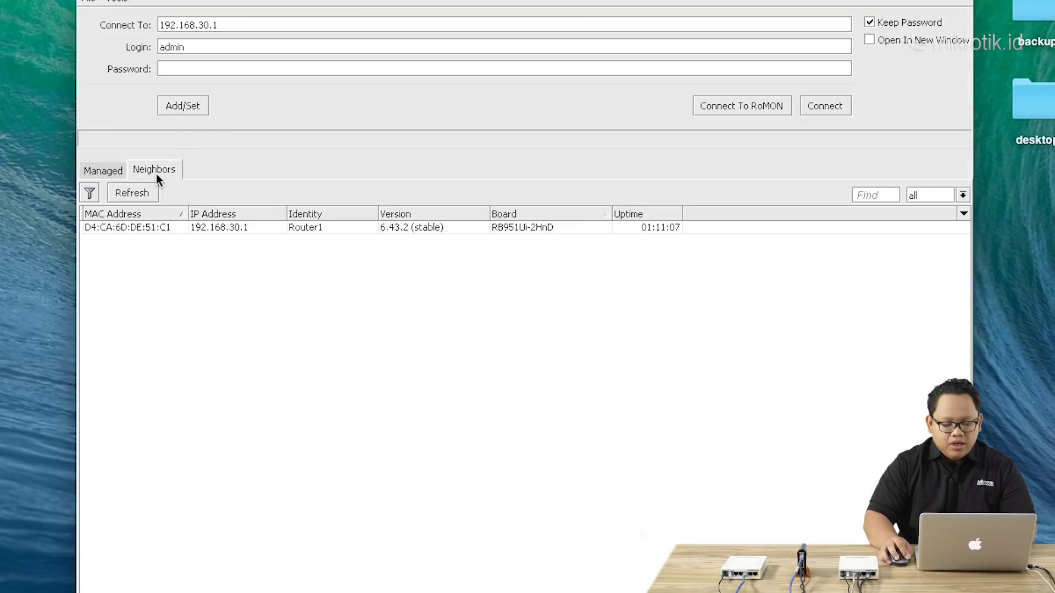
# Connect to Router1 through its MAC address and open its PPP interface list.
pyautogui.click(157, 225)
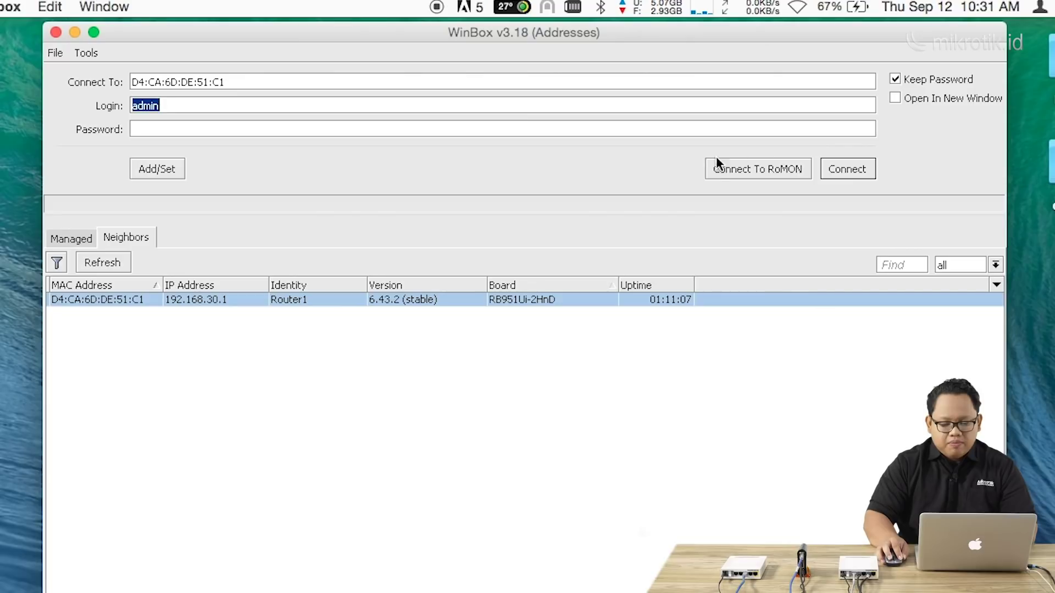
pyautogui.click(846, 170)
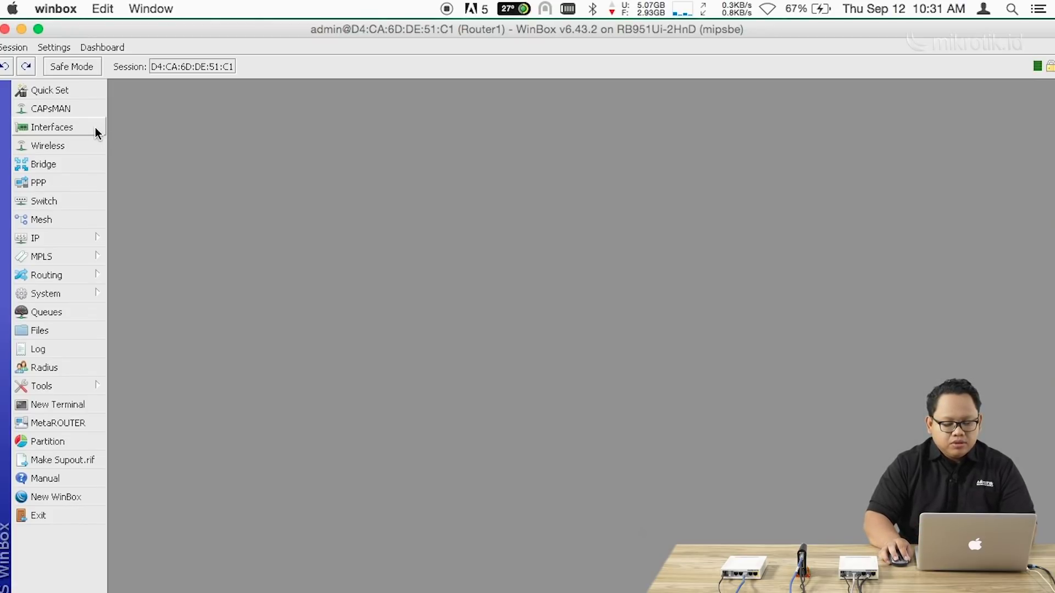
pyautogui.click(83, 182)
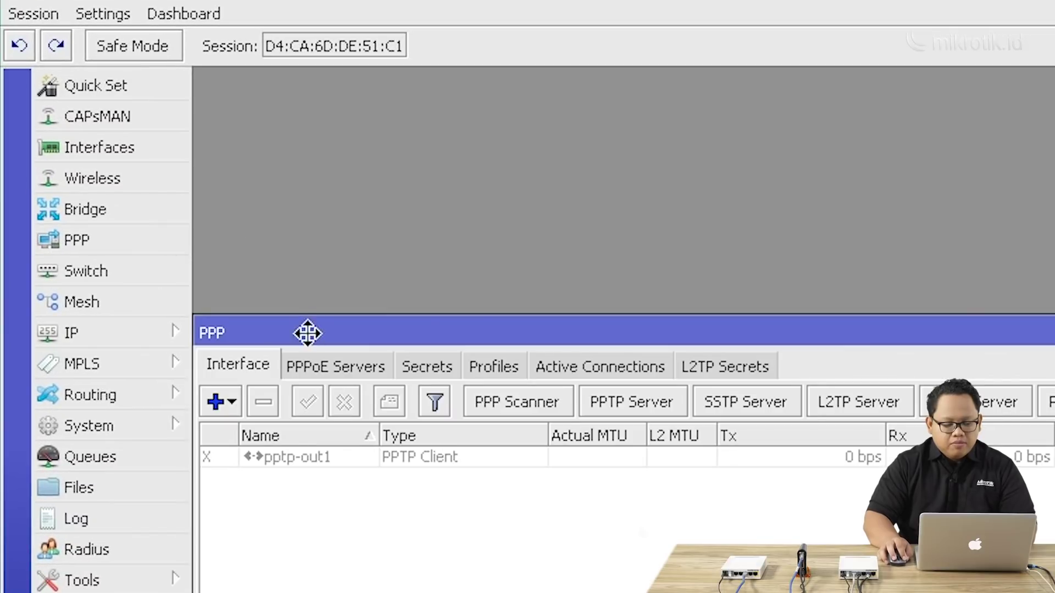
pyautogui.moveTo(306, 332); pyautogui.dragTo(325, 130)
pyautogui.click(250, 197)
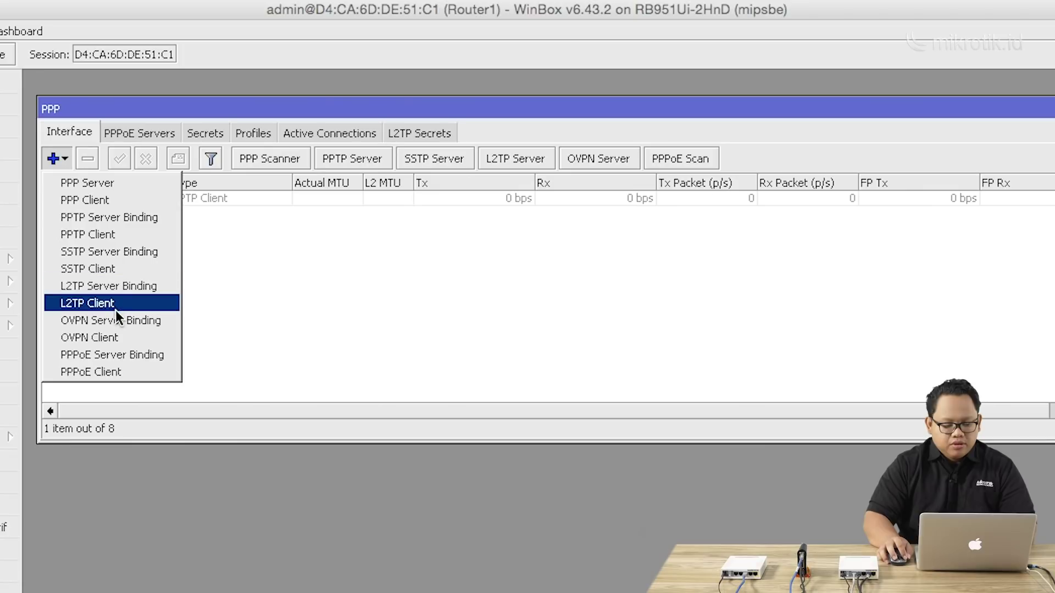
pyautogui.click(122, 235)
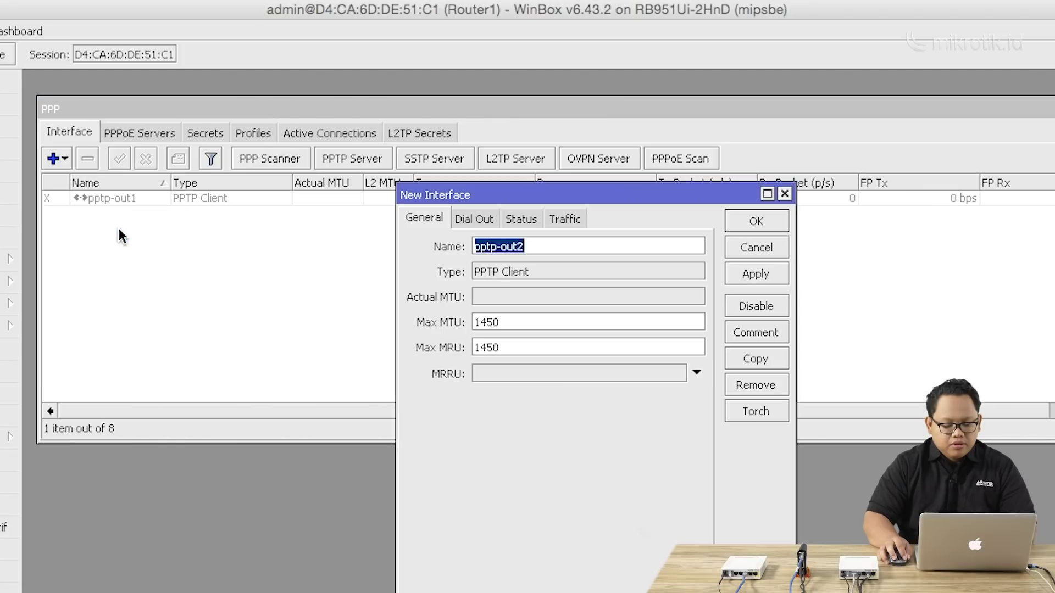
pyautogui.click(785, 193)
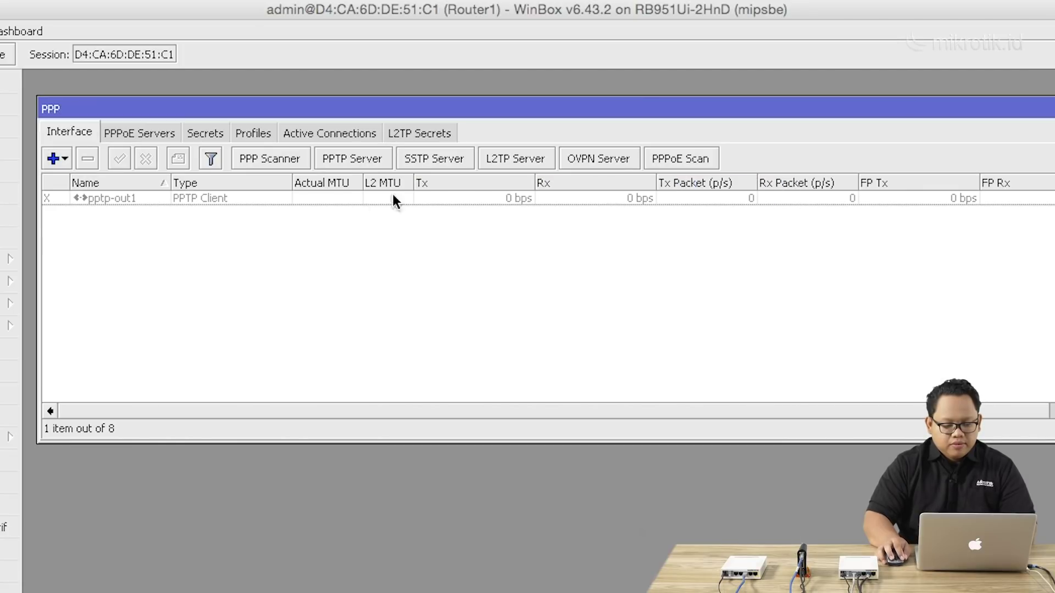
# Review the dial-out server, user and password settings of the pptp-out1 client and enable the interface.
pyautogui.click(215, 198)
pyautogui.doubleClick(215, 198)
pyautogui.moveTo(417, 200); pyautogui.dragTo(281, 202)
pyautogui.click(357, 178)
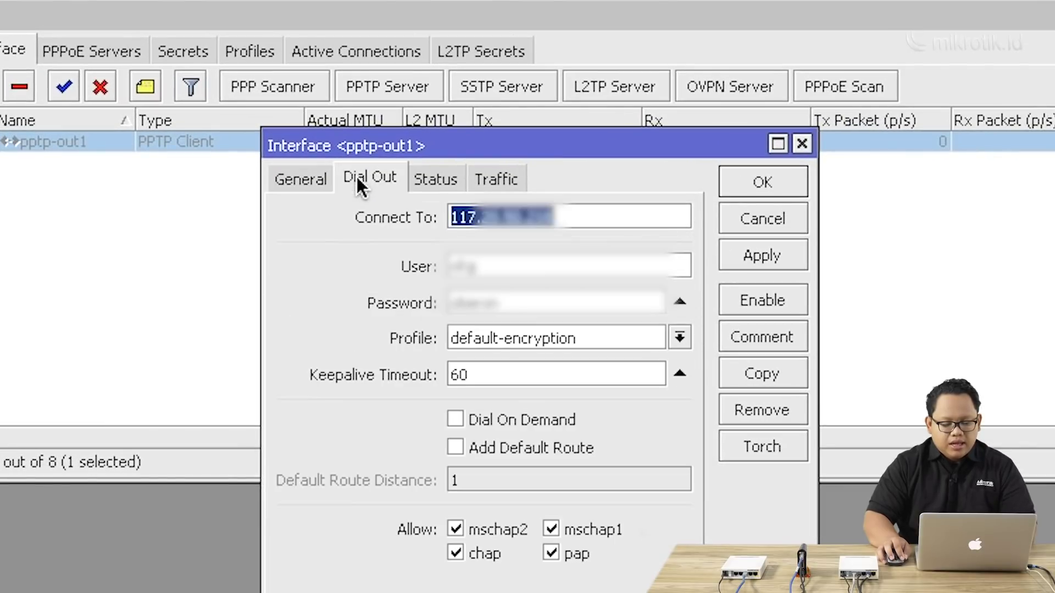
pyautogui.click(583, 215)
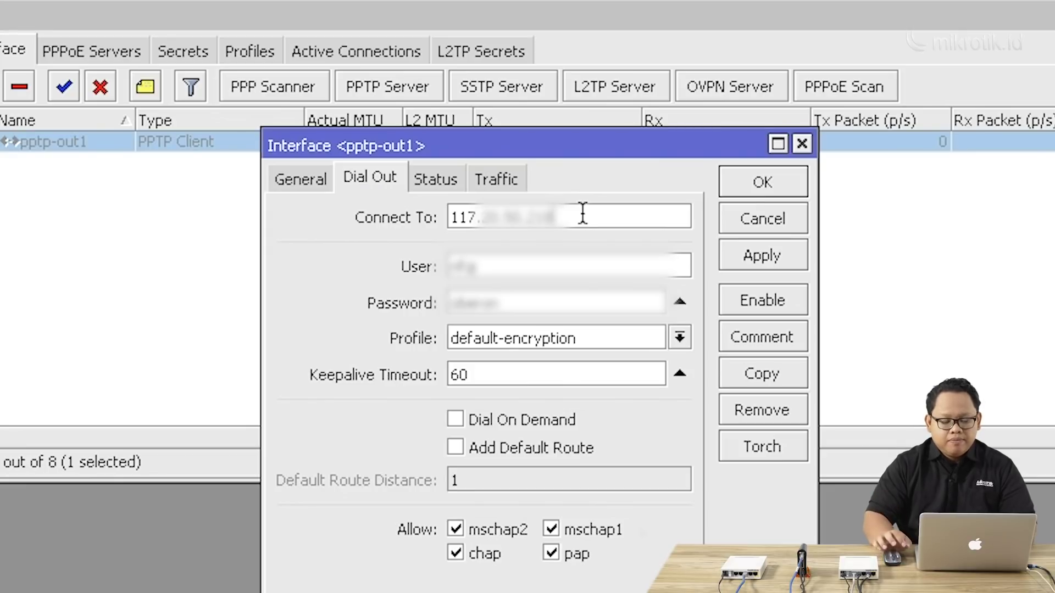
pyautogui.click(558, 263)
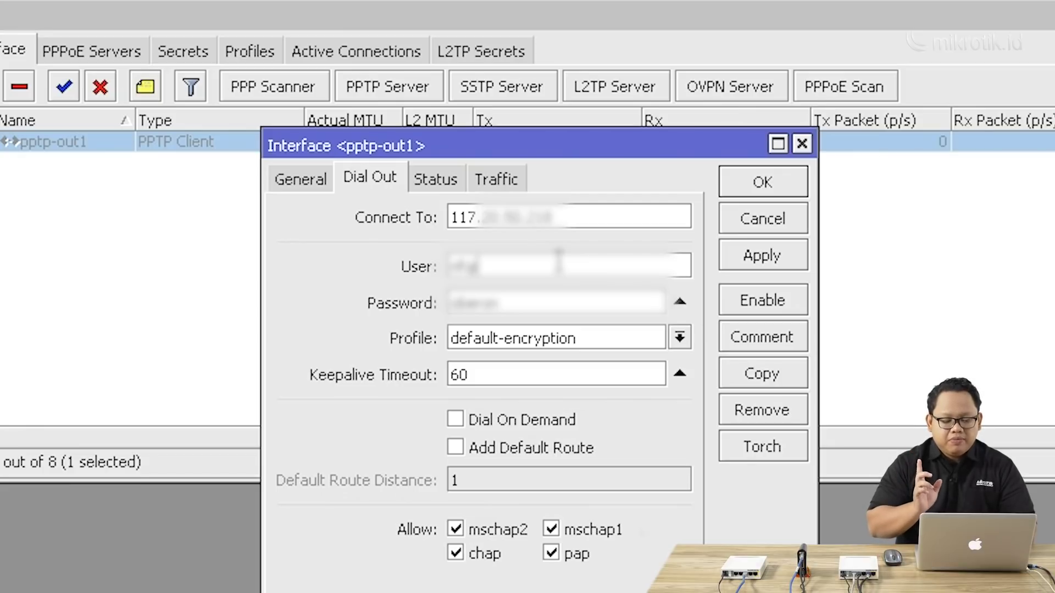
pyautogui.click(558, 305)
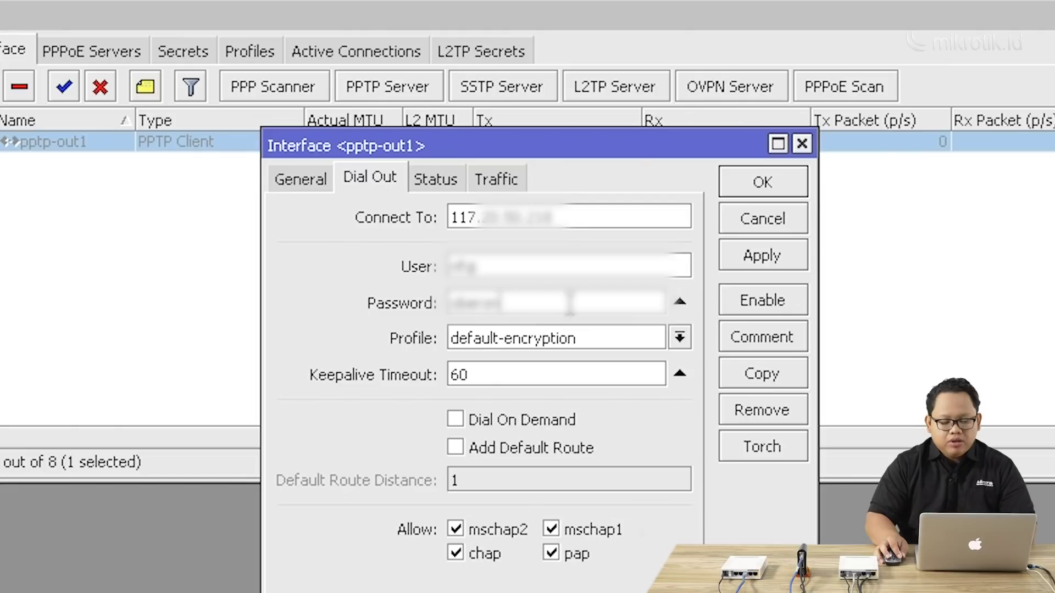
pyautogui.click(743, 190)
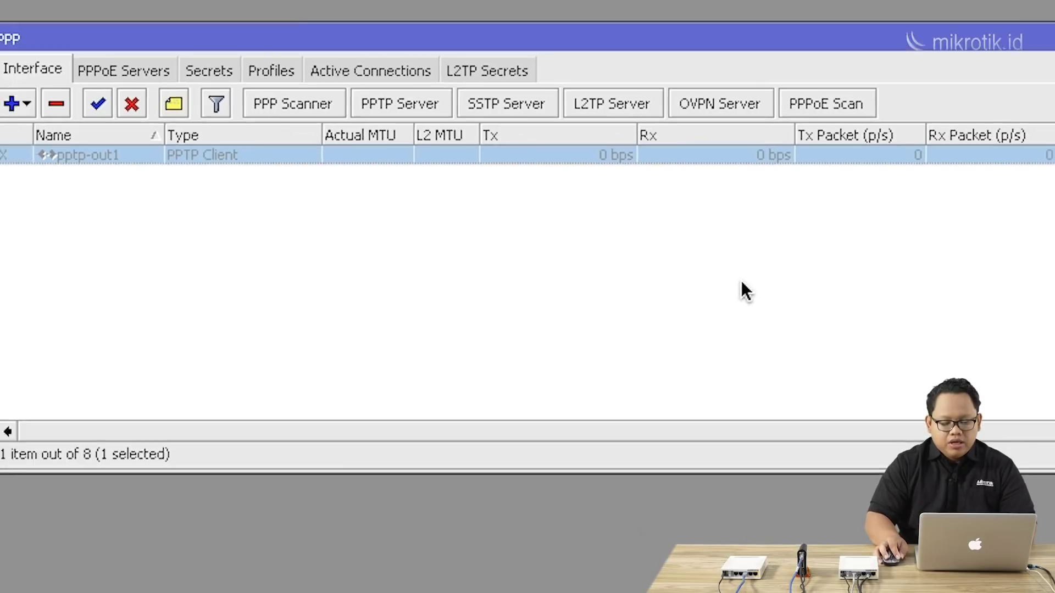
pyautogui.click(98, 103)
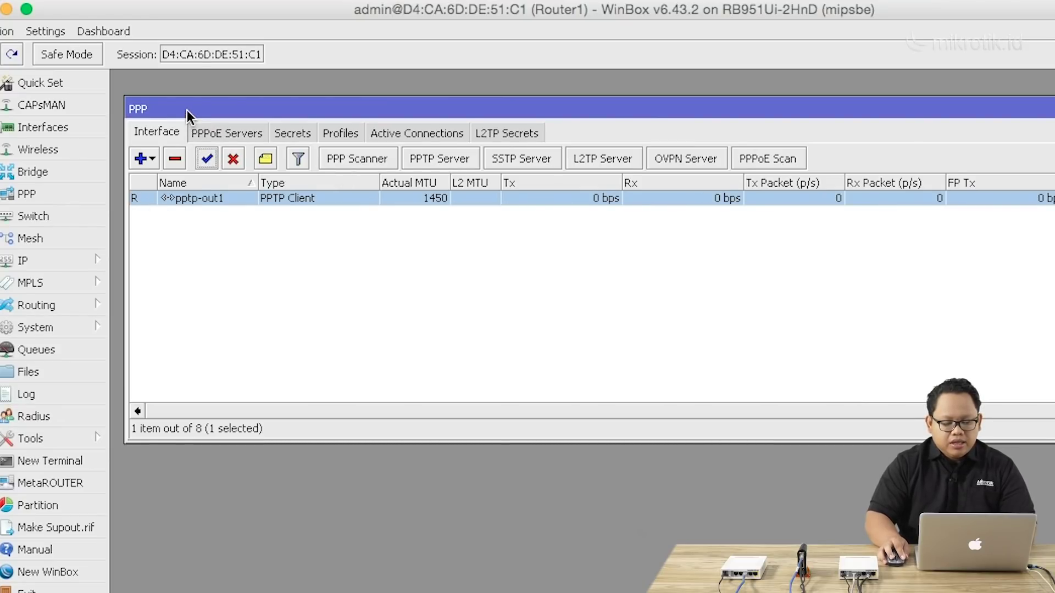
# Check the IP address assigned to pptp-out1 in Router1's address list, and close the address and PPP windows.
pyautogui.moveTo(187, 110); pyautogui.dragTo(184, 85)
pyautogui.click(88, 263)
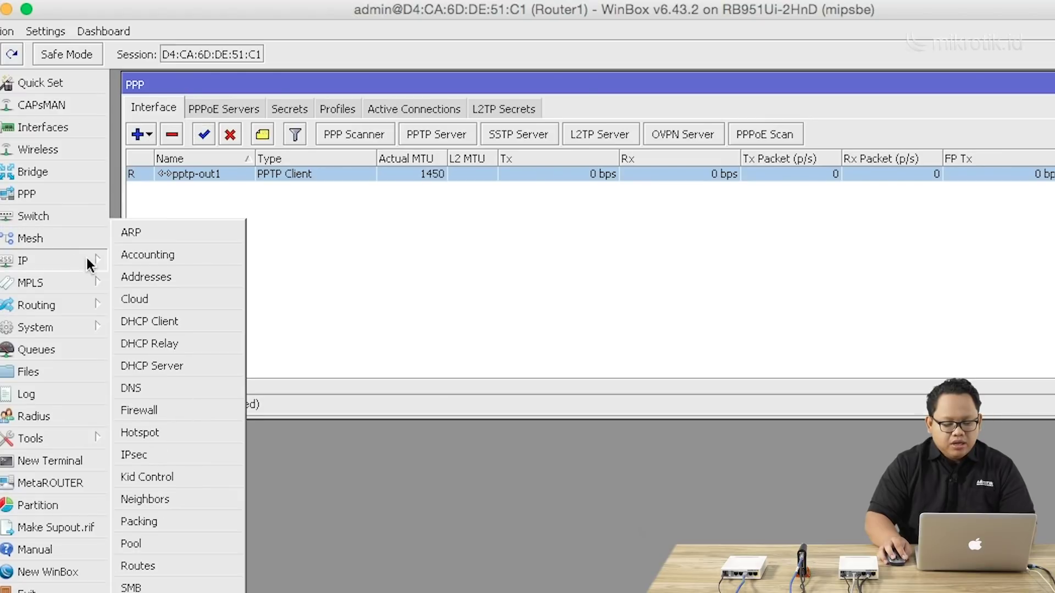
pyautogui.click(146, 277)
pyautogui.moveTo(529, 274); pyautogui.dragTo(247, 203)
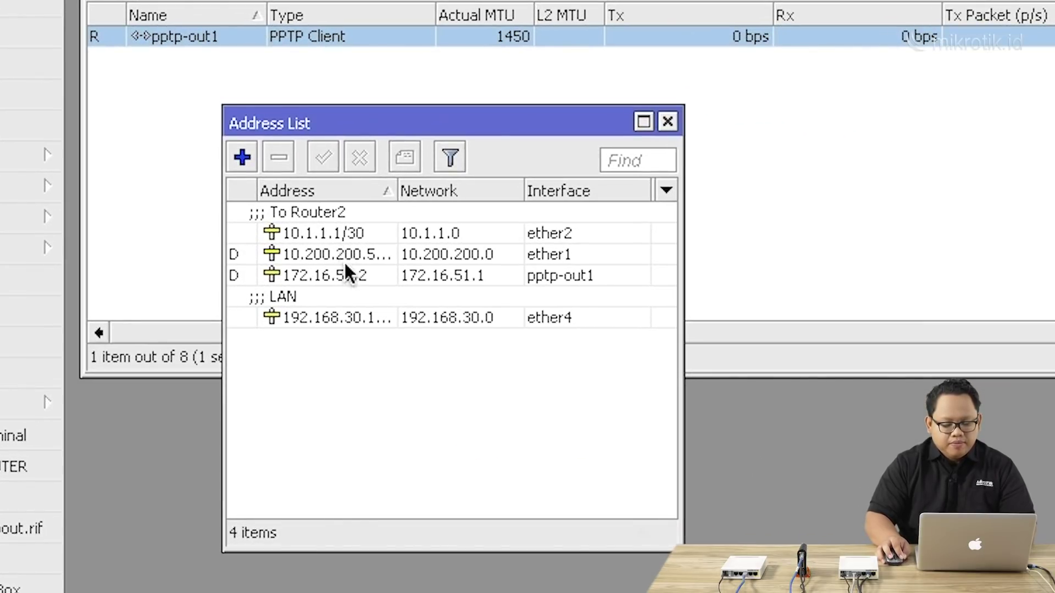
pyautogui.click(344, 276)
pyautogui.moveTo(397, 190); pyautogui.dragTo(475, 192)
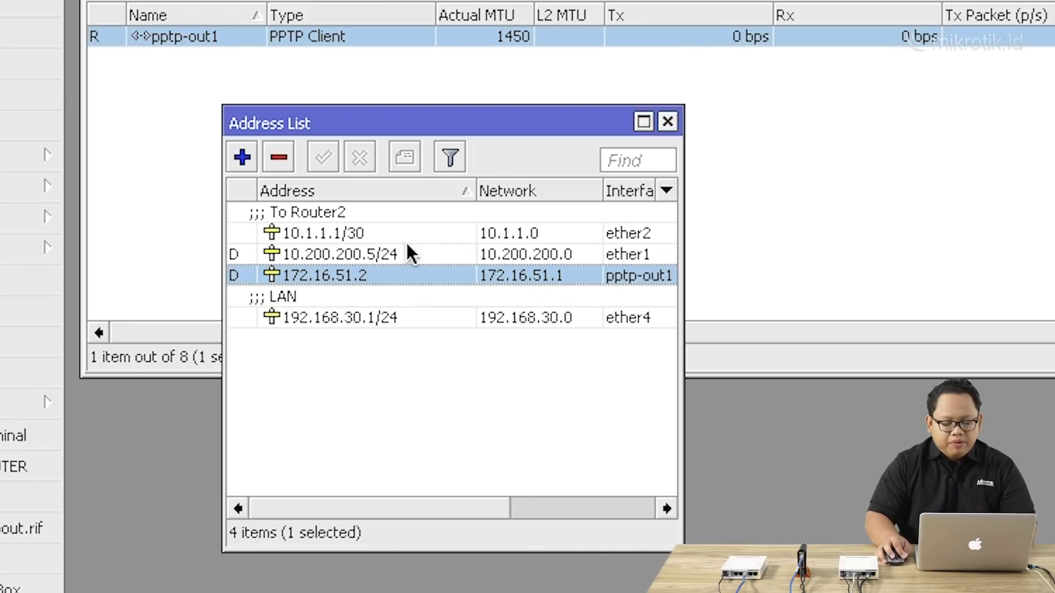
pyautogui.click(668, 122)
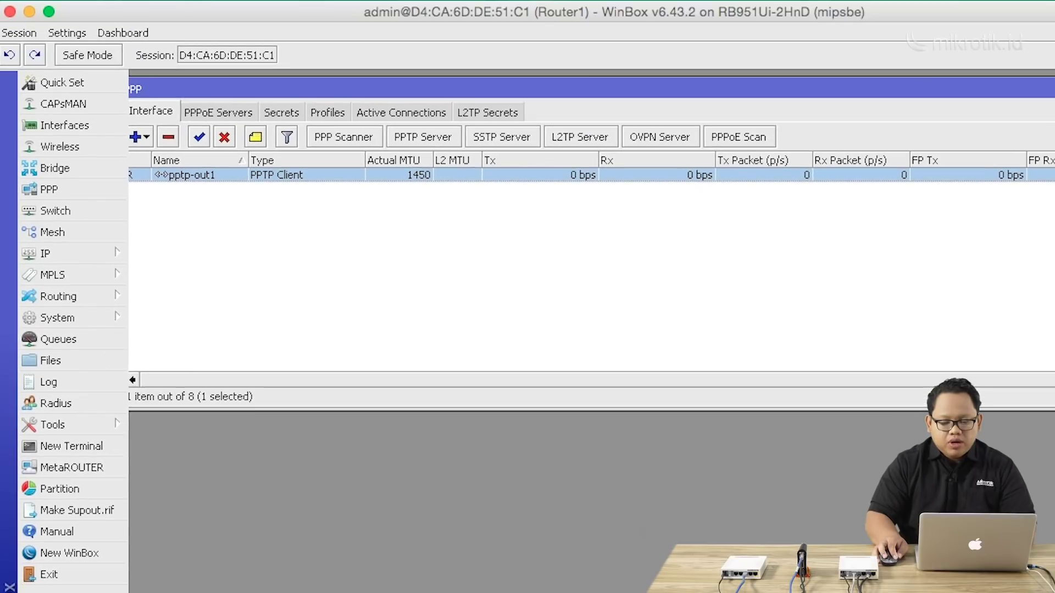
pyautogui.click(1047, 82)
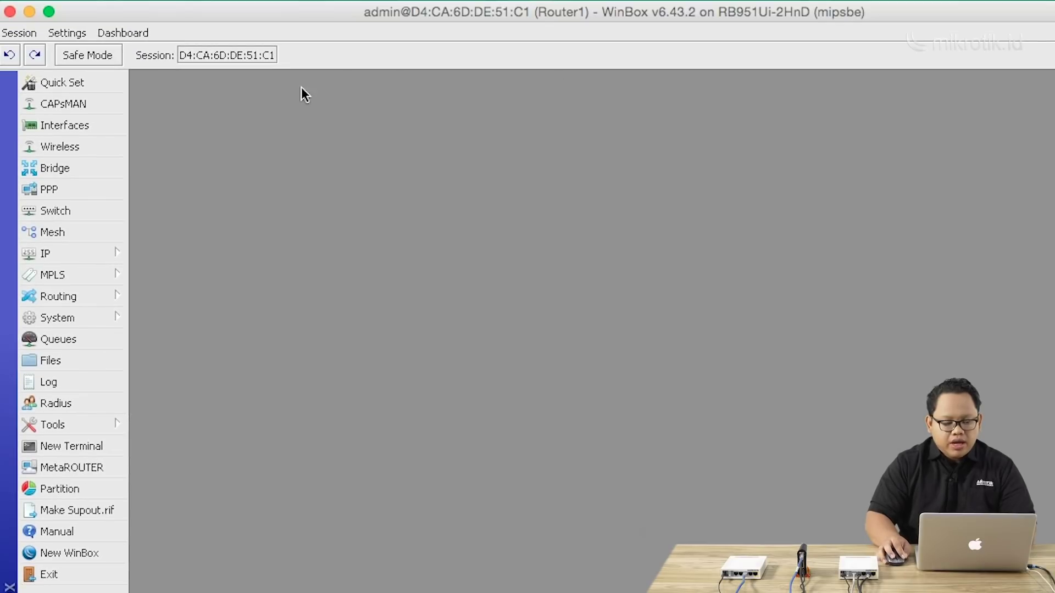
# Check the remote address and tunnel ID of eoip-tunnel1 in Router1's interface list and enable the tunnel.
pyautogui.click(85, 129)
pyautogui.moveTo(238, 256); pyautogui.dragTo(254, 114)
pyautogui.click(161, 136)
pyautogui.click(207, 202)
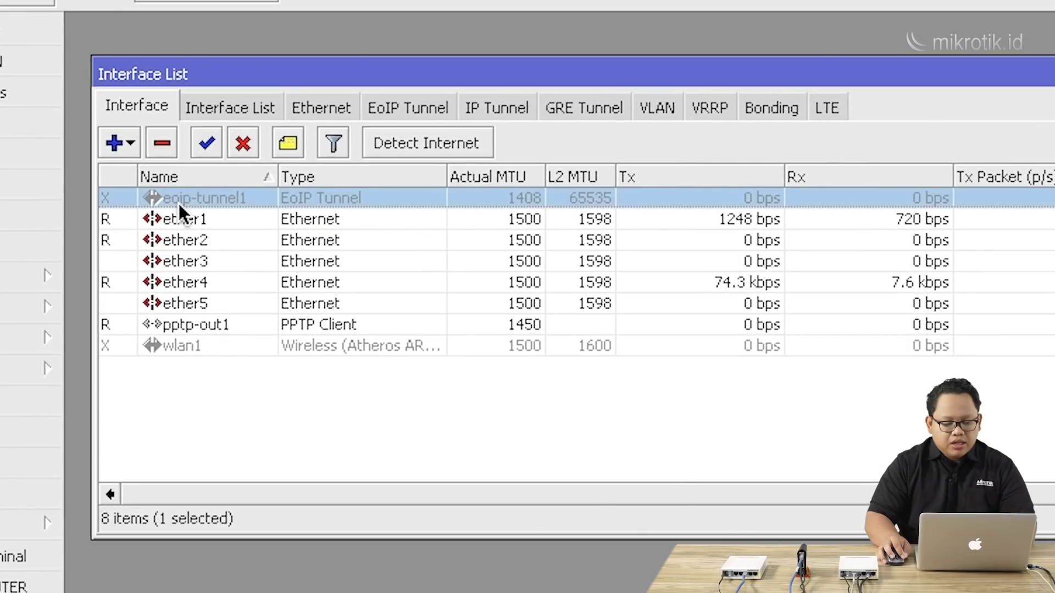
pyautogui.doubleClick(178, 202)
pyautogui.moveTo(653, 140); pyautogui.dragTo(332, 31)
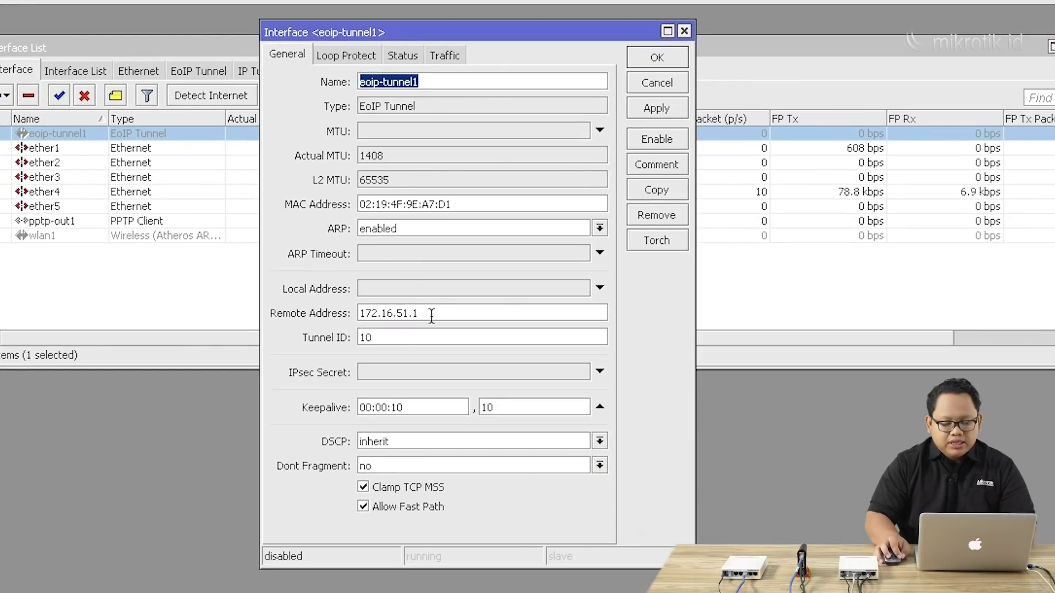
pyautogui.click(431, 317)
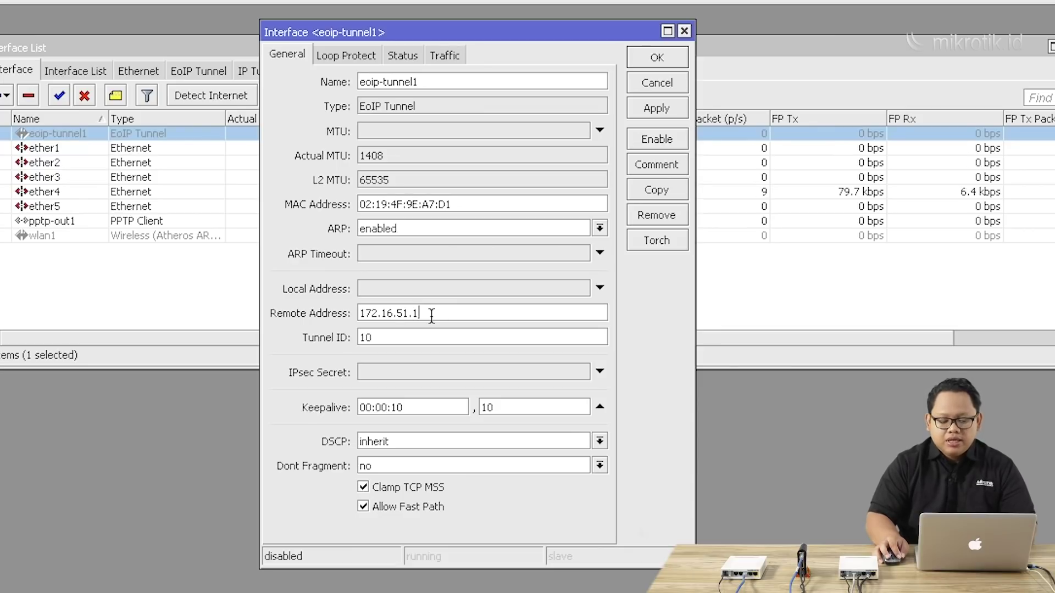
pyautogui.click(412, 340)
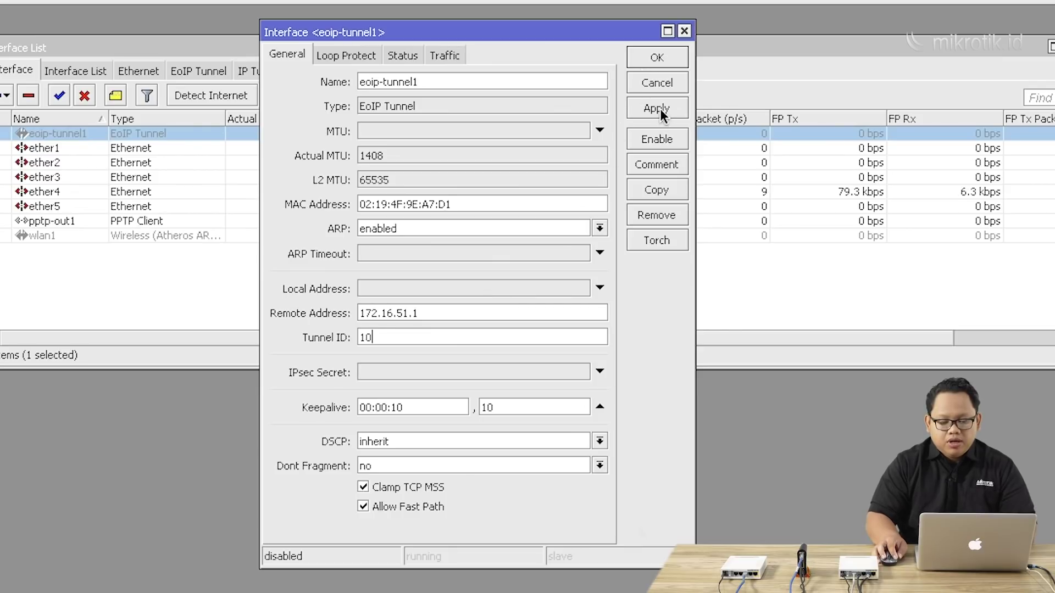
pyautogui.click(657, 138)
pyautogui.click(648, 58)
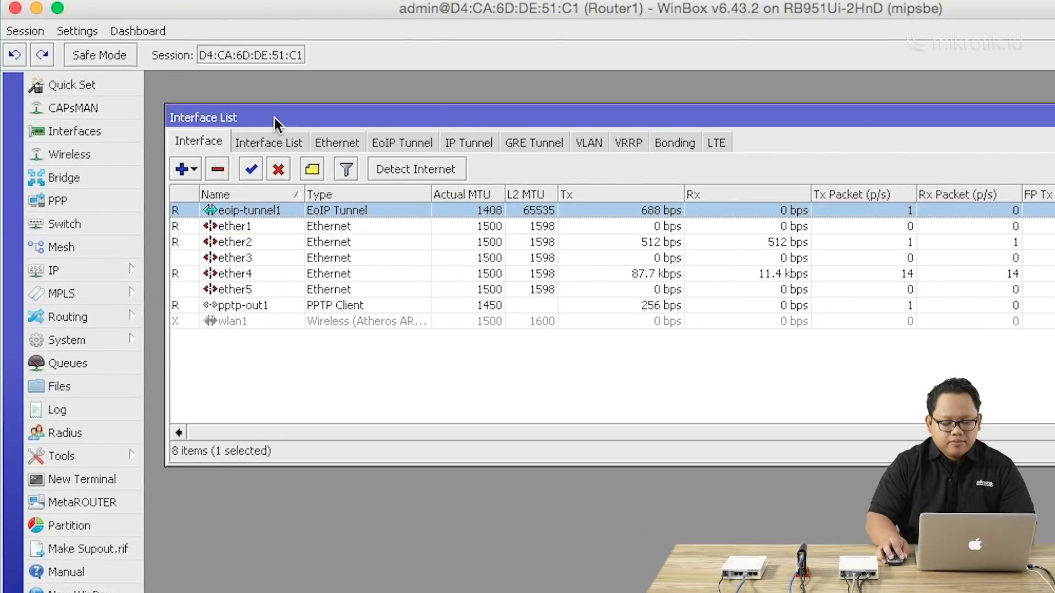
# Run RoMON discovery on Router1, widen the Identity column and select the Router Rajawali entry.
pyautogui.moveTo(274, 118); pyautogui.dragTo(271, 99)
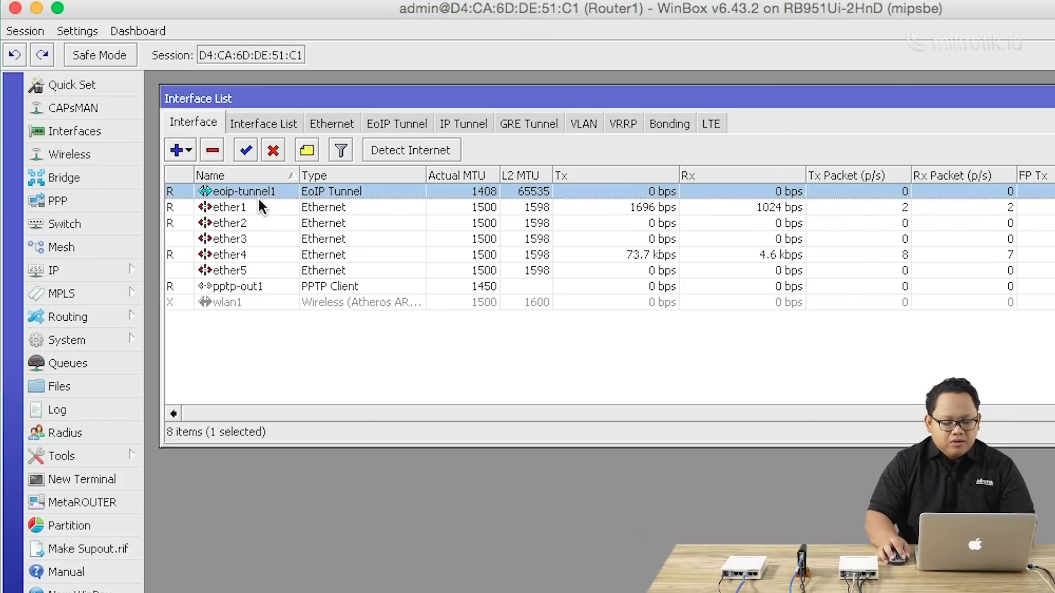
pyautogui.click(101, 455)
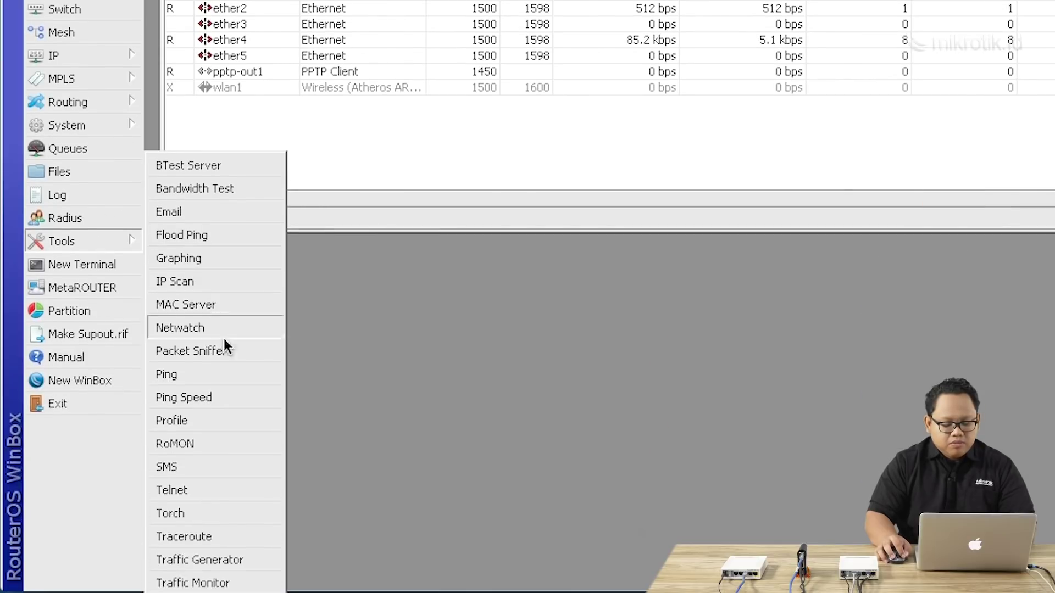
pyautogui.click(225, 444)
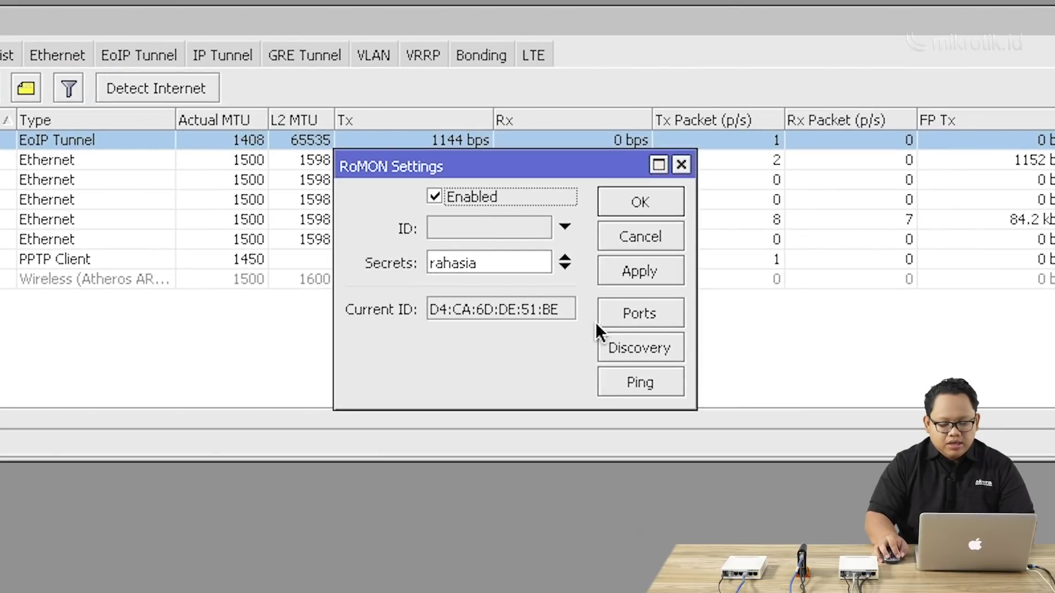
pyautogui.click(629, 349)
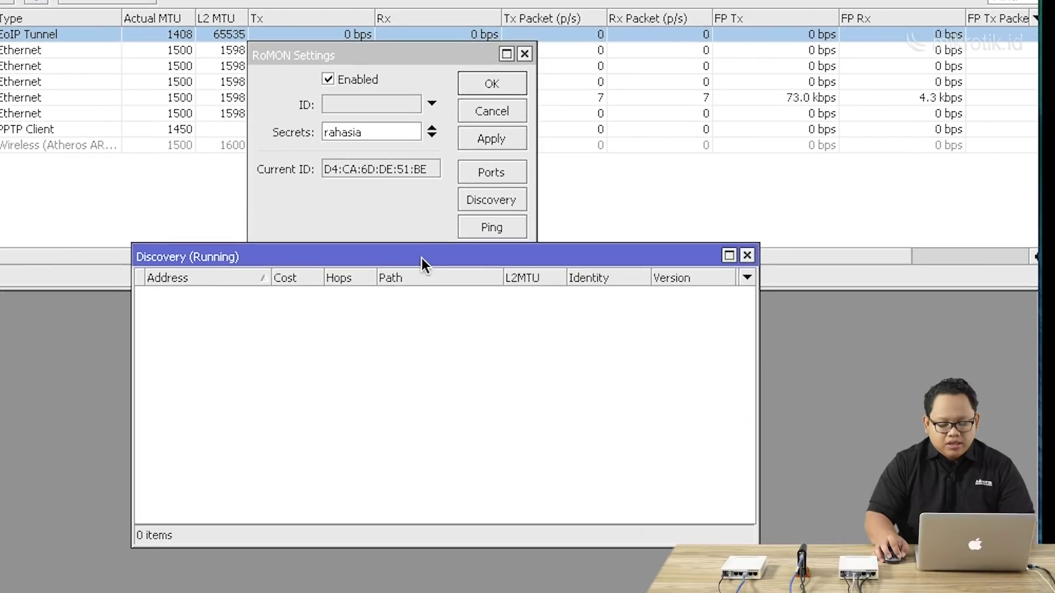
pyautogui.moveTo(421, 259); pyautogui.dragTo(404, 197)
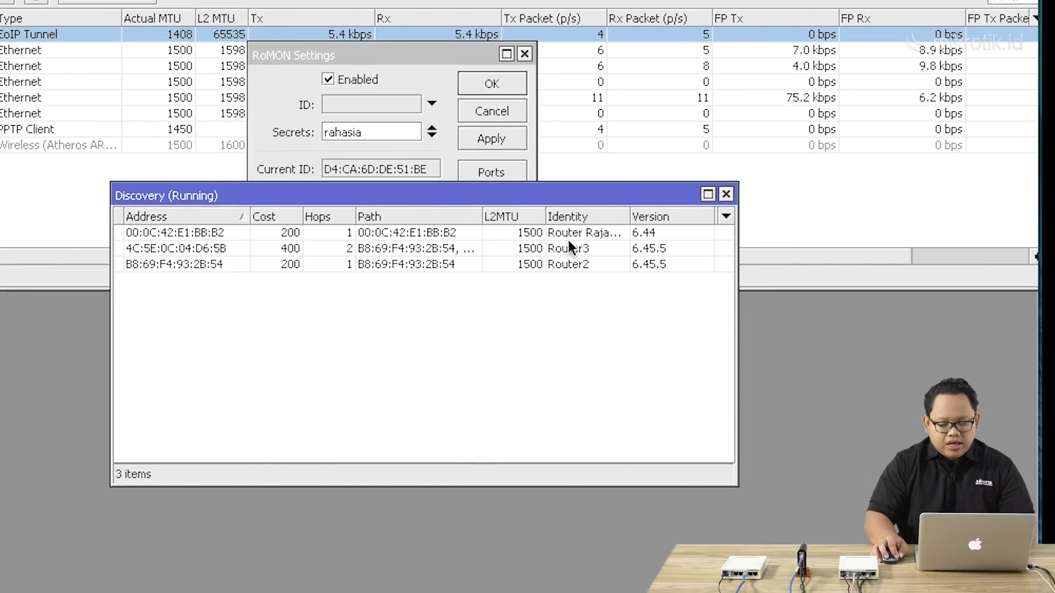
pyautogui.moveTo(630, 214); pyautogui.dragTo(659, 208)
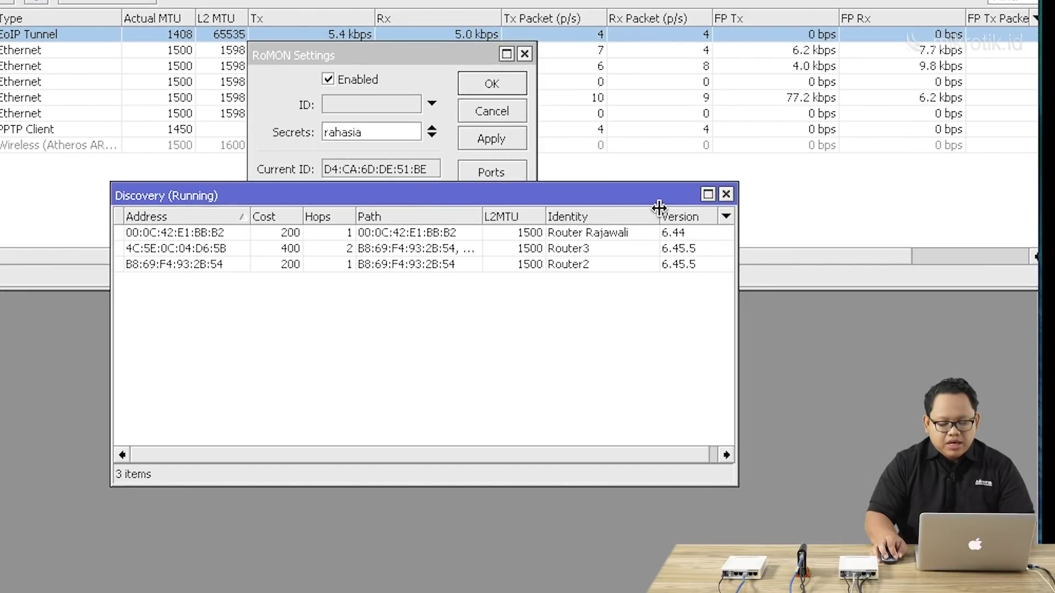
pyautogui.click(626, 229)
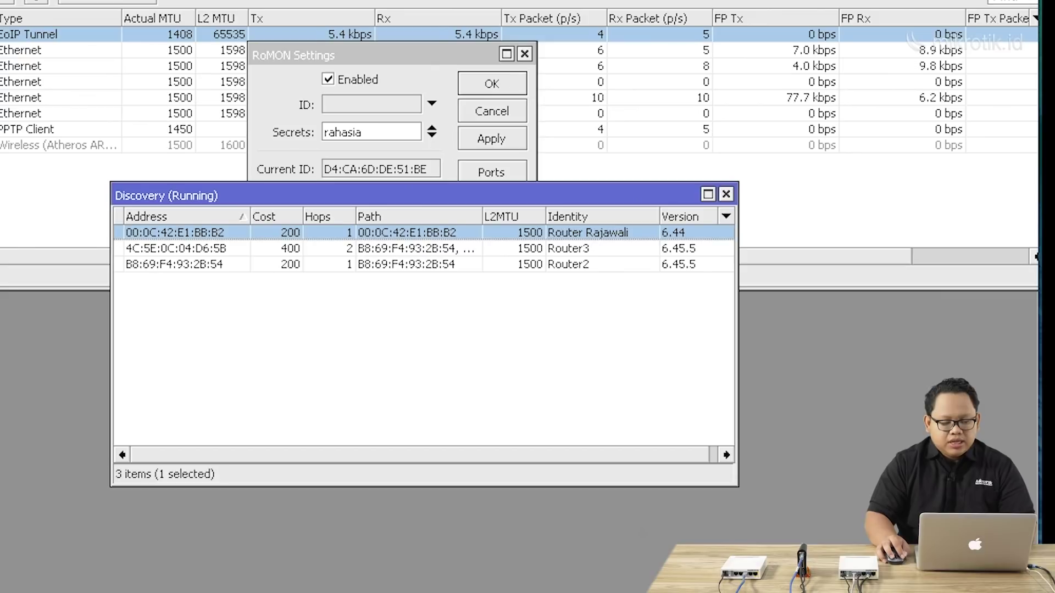
# Launch winbox.exe from the desktop and connect to RoMON through Router1 using its IP address 192.168.30.1.
pyautogui.hotkey('ctrl', 'Left')
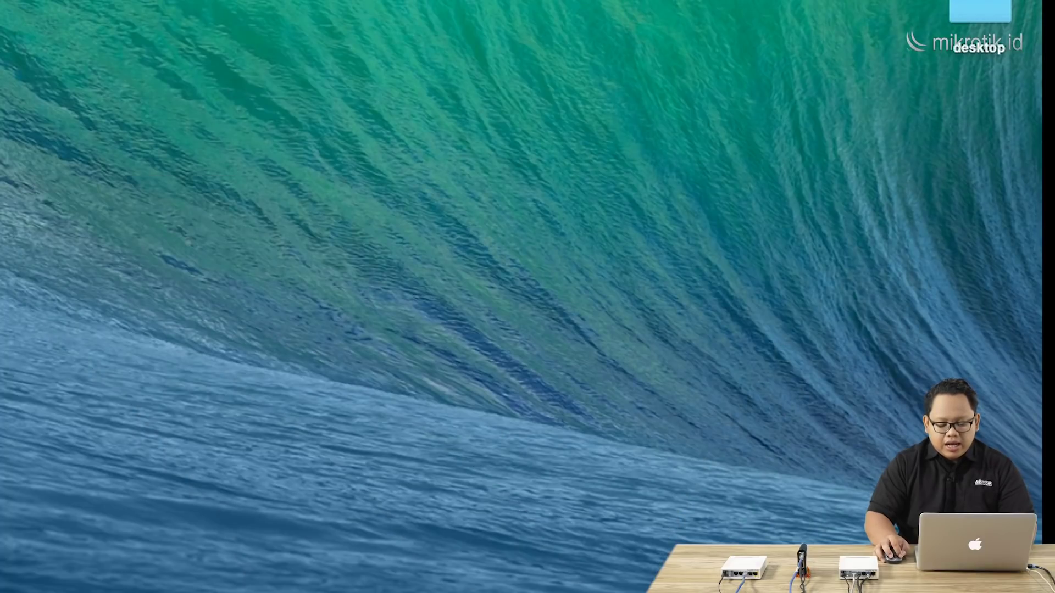
pyautogui.click(786, 569)
pyautogui.moveTo(824, 487)
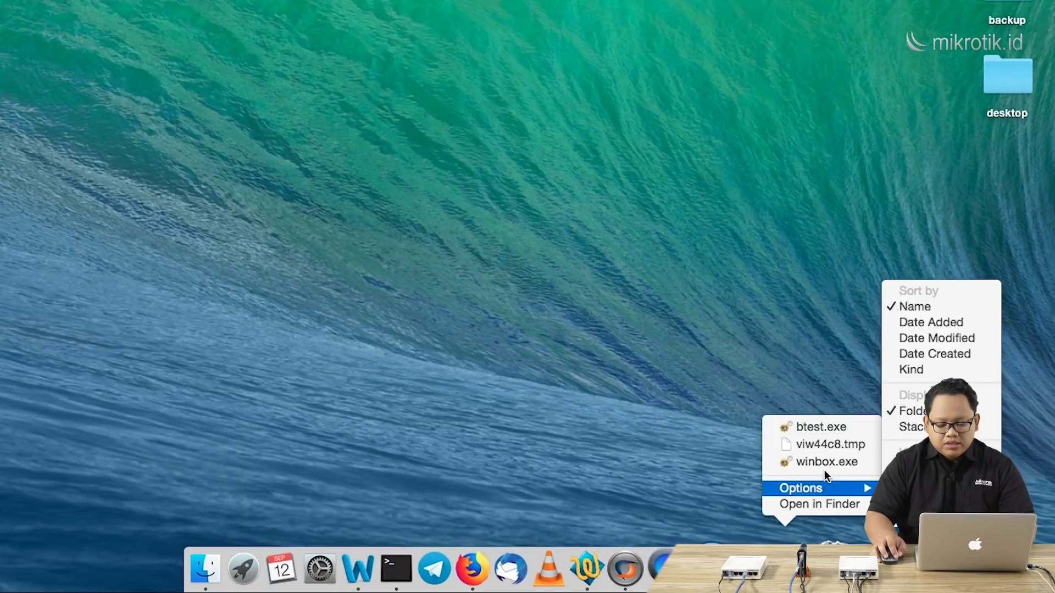
pyautogui.click(827, 460)
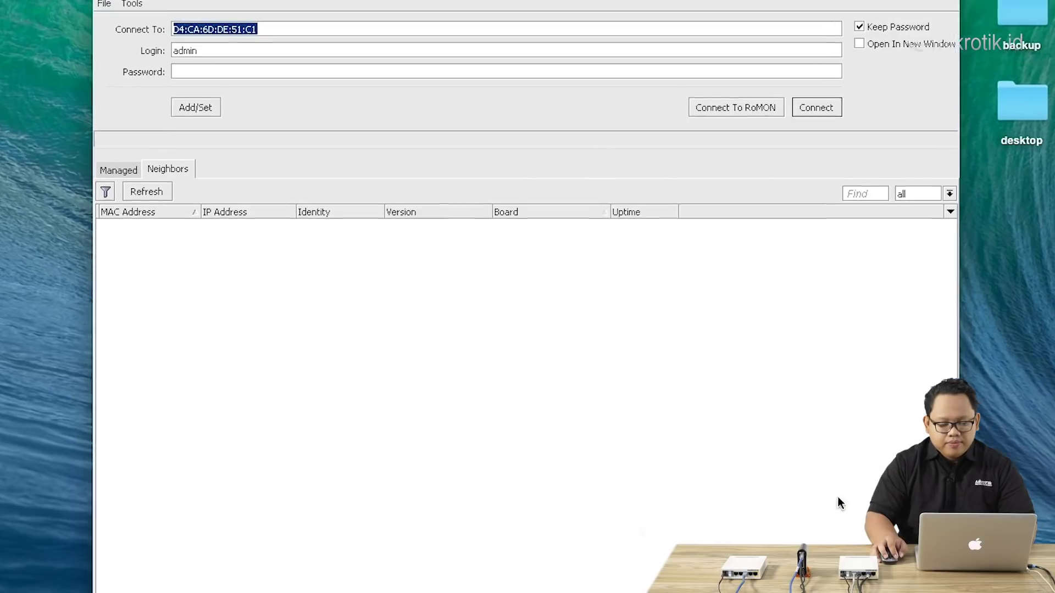
pyautogui.click(167, 192)
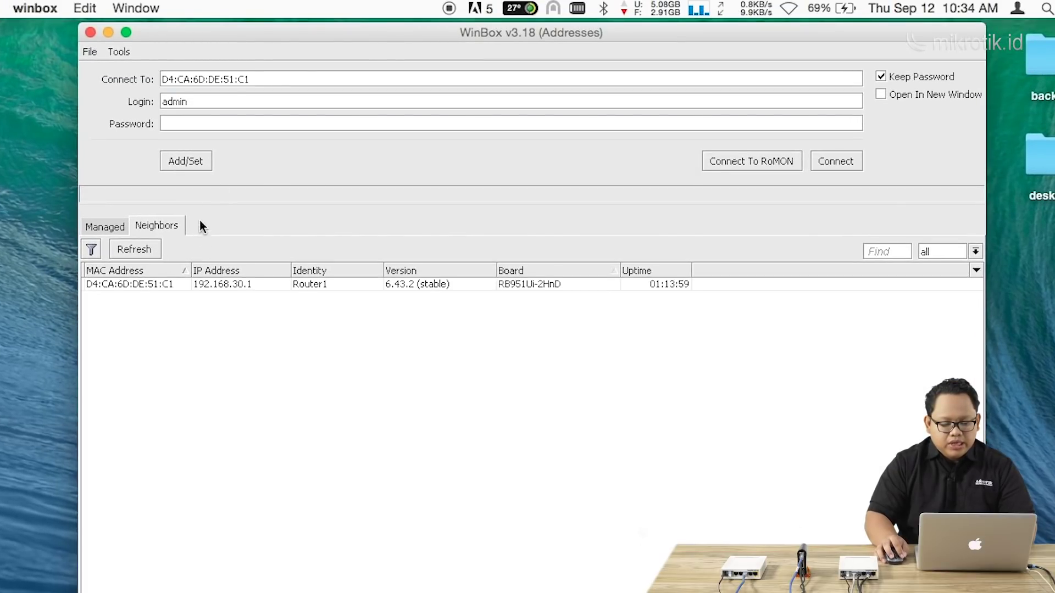
pyautogui.click(230, 287)
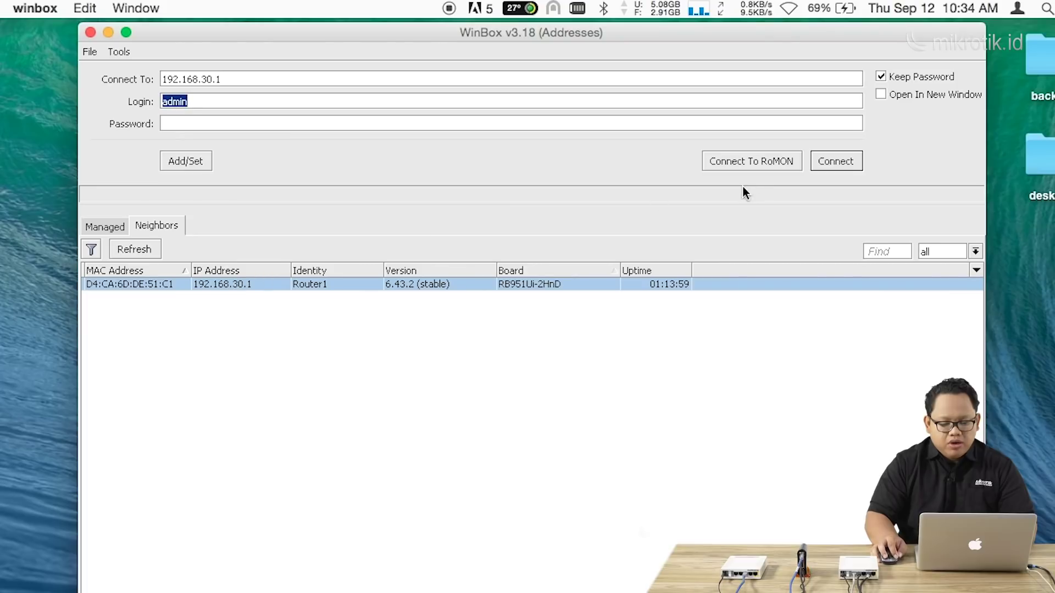
pyautogui.click(764, 160)
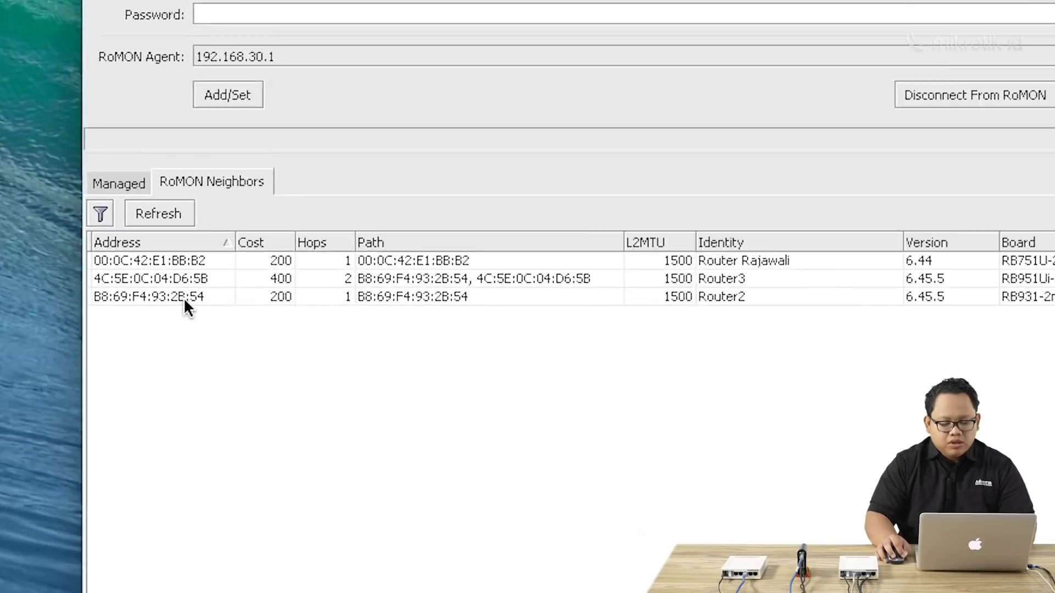
# Go through the Router2 and Router3 entries in the RoMON neighbors and select Router Rajawali.
pyautogui.click(154, 336)
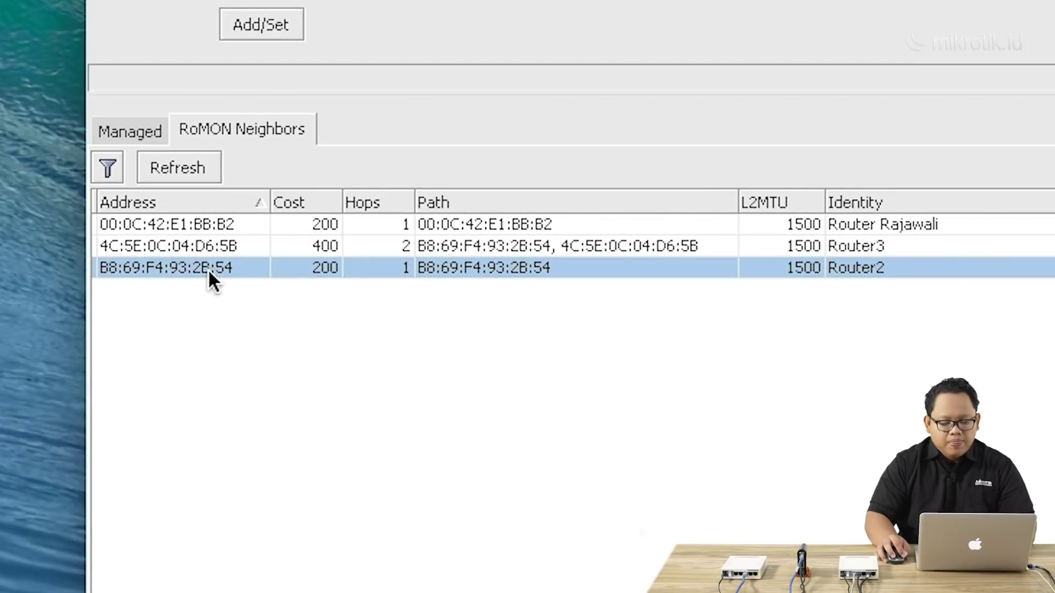
pyautogui.click(219, 246)
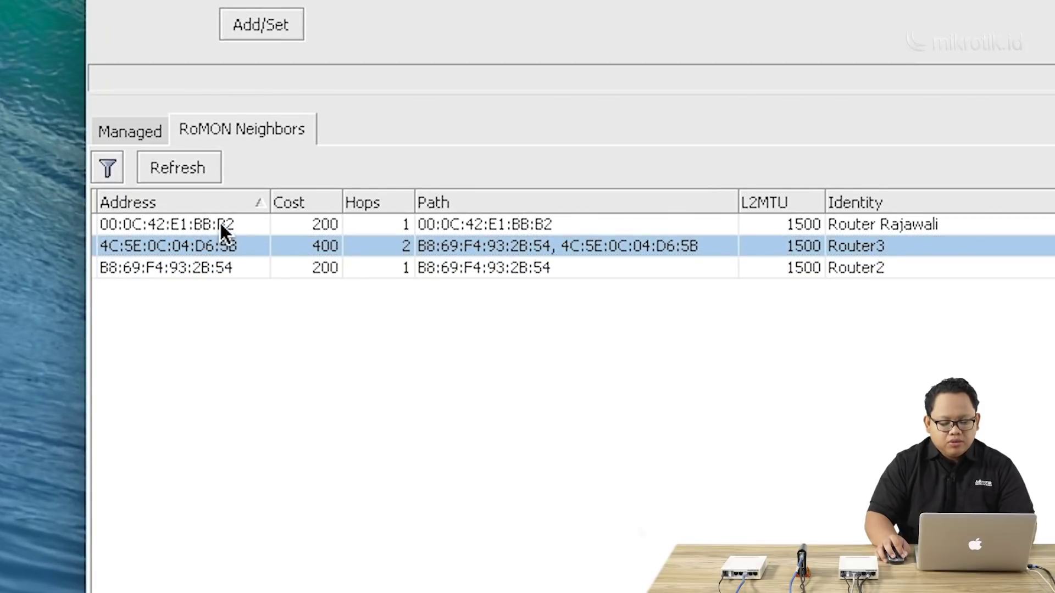
pyautogui.click(223, 226)
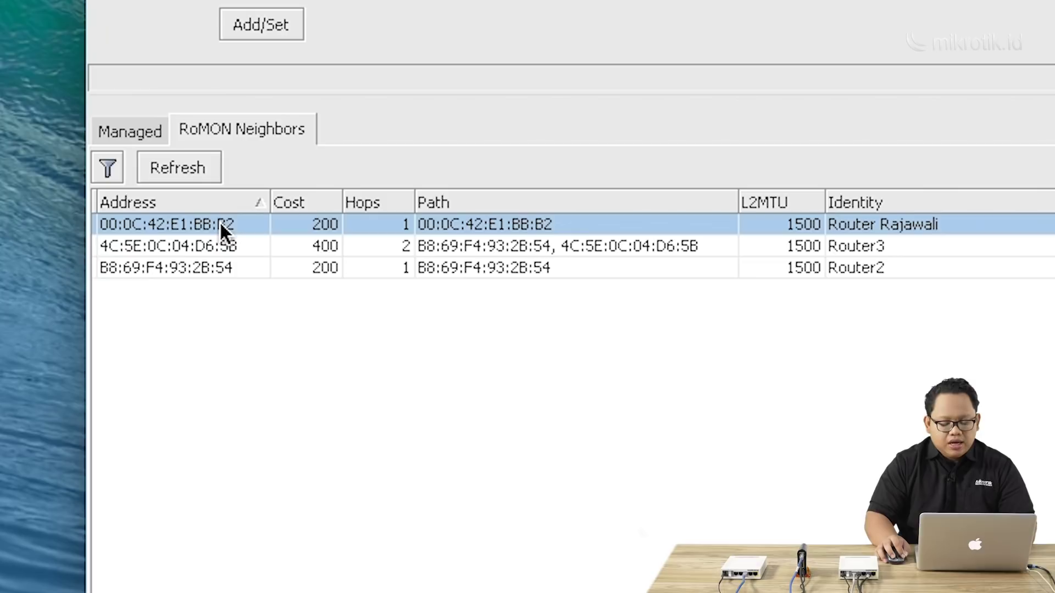